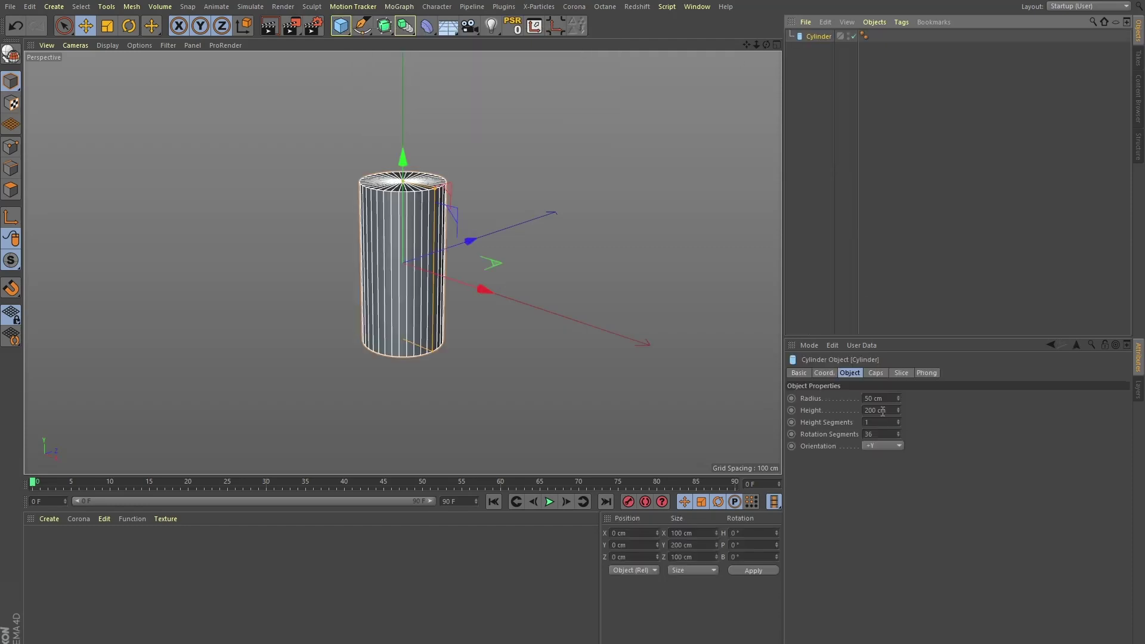
Resize the cylinder to a 7 cm tall, 0.7 cm radius rod, make it editable and nest it in a Subdivision Surface
click(878, 410)
text(7)
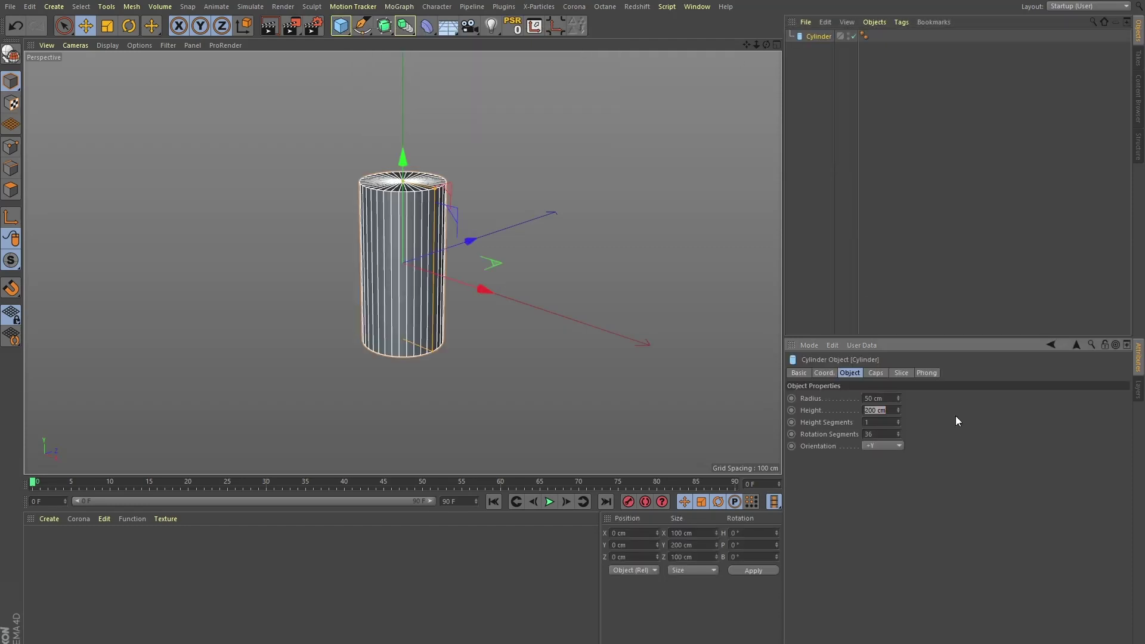
click(876, 398)
text(5)
key(Return)
scroll(748, 347, up, 5)
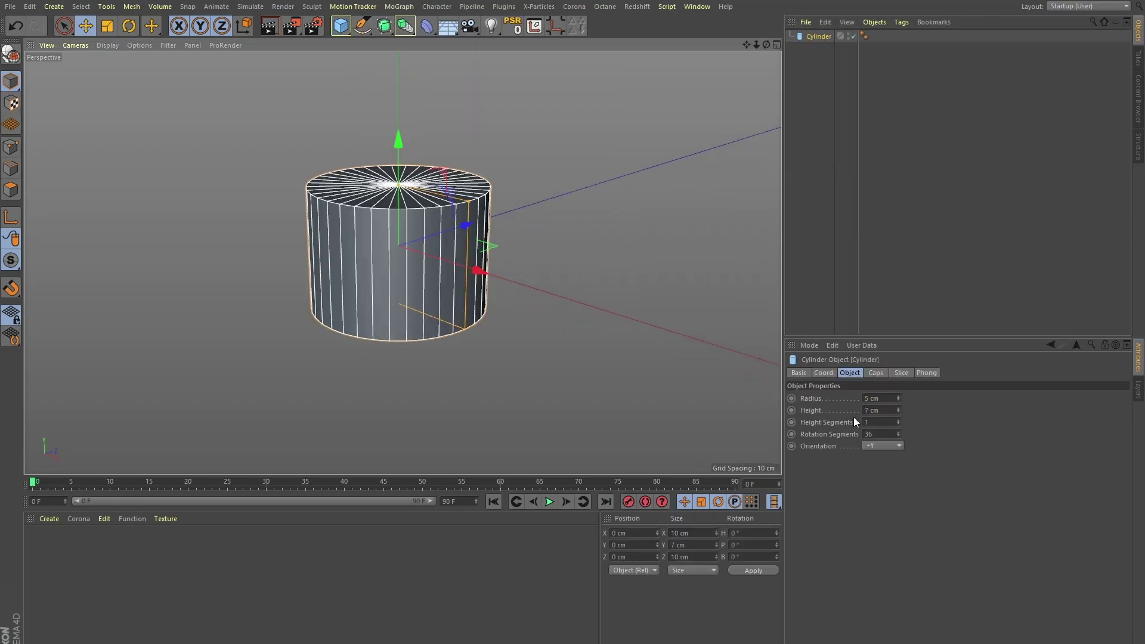
drag(897, 405, 834, 429)
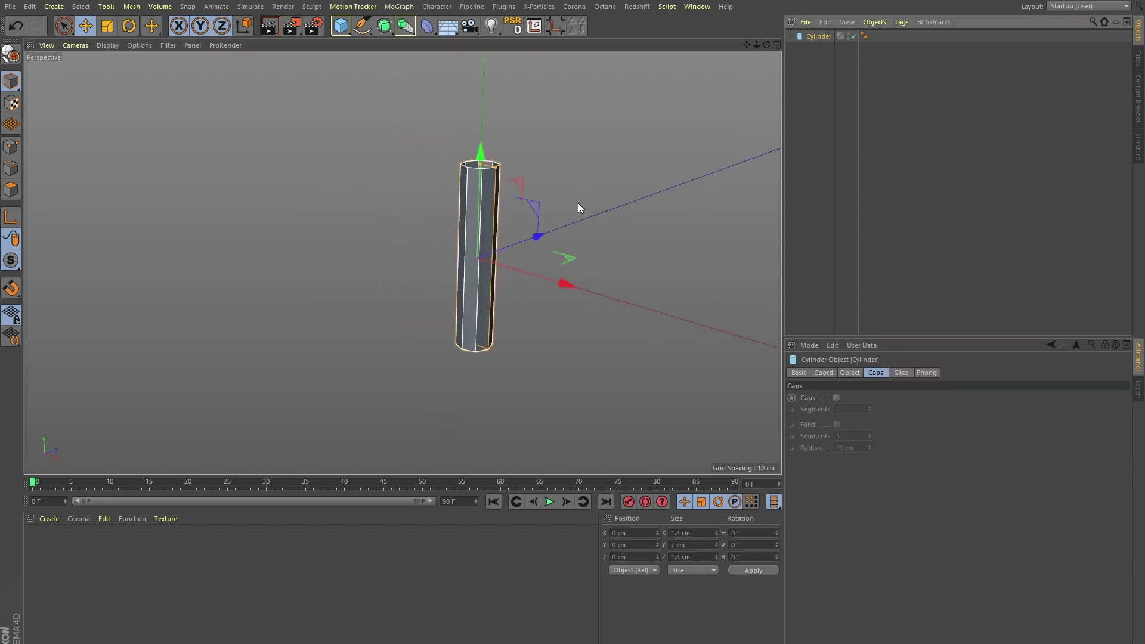
key(c)
alt+click(387, 31)
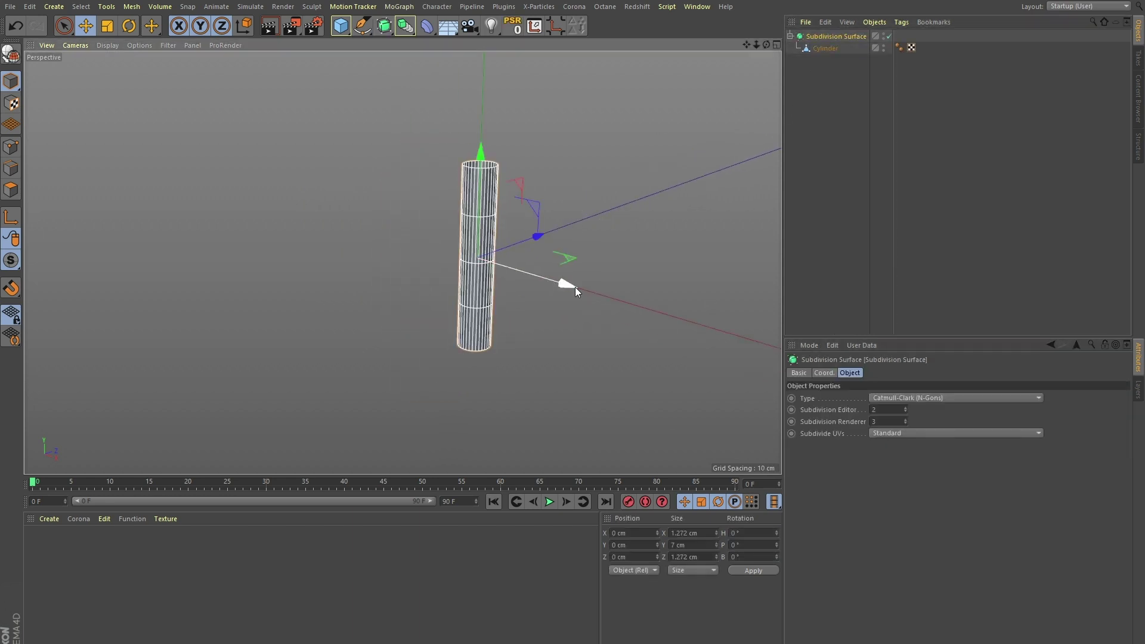
Select the rod and seal its open ends with Close Polygon Hole
click(501, 226)
scroll(449, 205, up, 3)
click(450, 205)
mouse_move(739, 245)
alt+mouse_down()
mouse_move(380, 214)
mouse_move(501, 227)
alt+mouse_up()
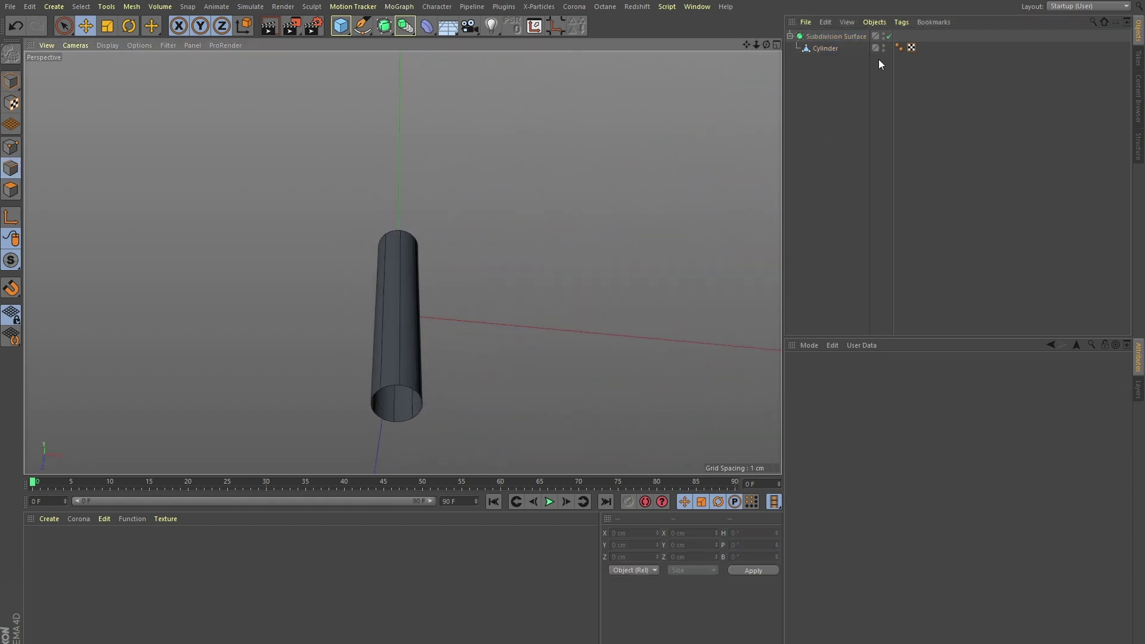
click(417, 325)
key(m)
key(d)
Activate Line Cut, turn off subdivision smoothing and view the rod straight from the front
mouse_move(446, 327)
alt+mouse_down()
mouse_move(439, 247)
mouse_move(414, 200)
mouse_move(366, 181)
mouse_move(374, 388)
mouse_move(480, 349)
mouse_move(342, 325)
mouse_move(314, 227)
mouse_move(359, 258)
alt+mouse_up()
key(k)
key(k)
key(q)
mouse_move(486, 248)
alt+mouse_down()
mouse_move(397, 409)
mouse_move(395, 352)
alt+mouse_up()
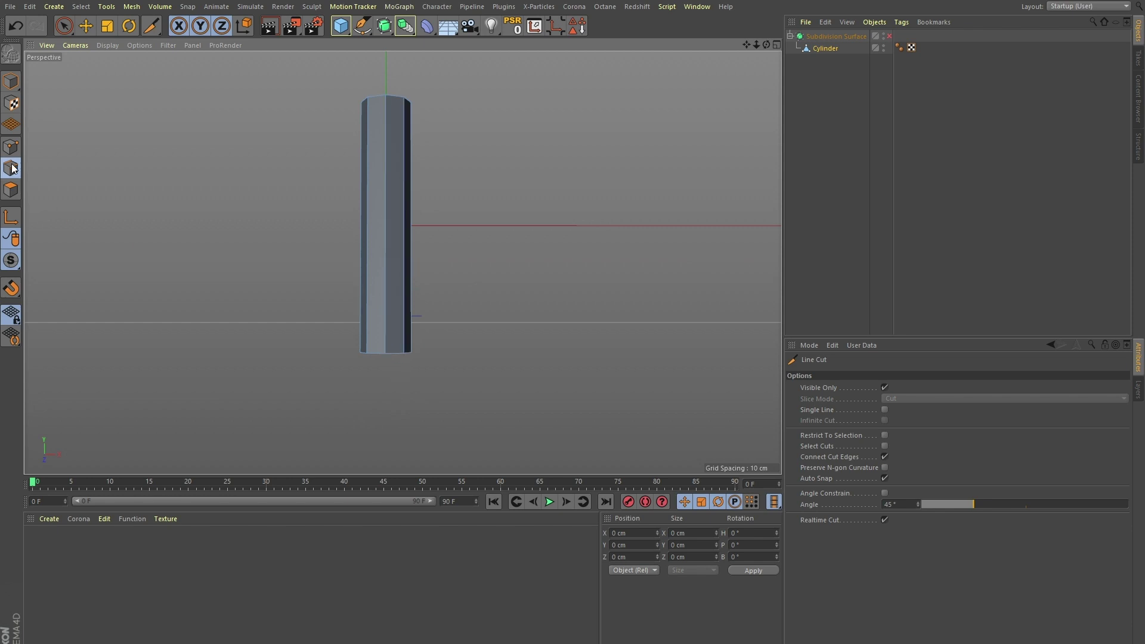
Cut an edge loop around the rod's middle and scale it out into a belly
key(k)
key(l)
click(386, 260)
key(e)
mouse_move(387, 261)
alt+mouse_down()
mouse_move(455, 332)
mouse_move(620, 136)
mouse_move(447, 312)
alt+mouse_up()
key(t)
key(q)
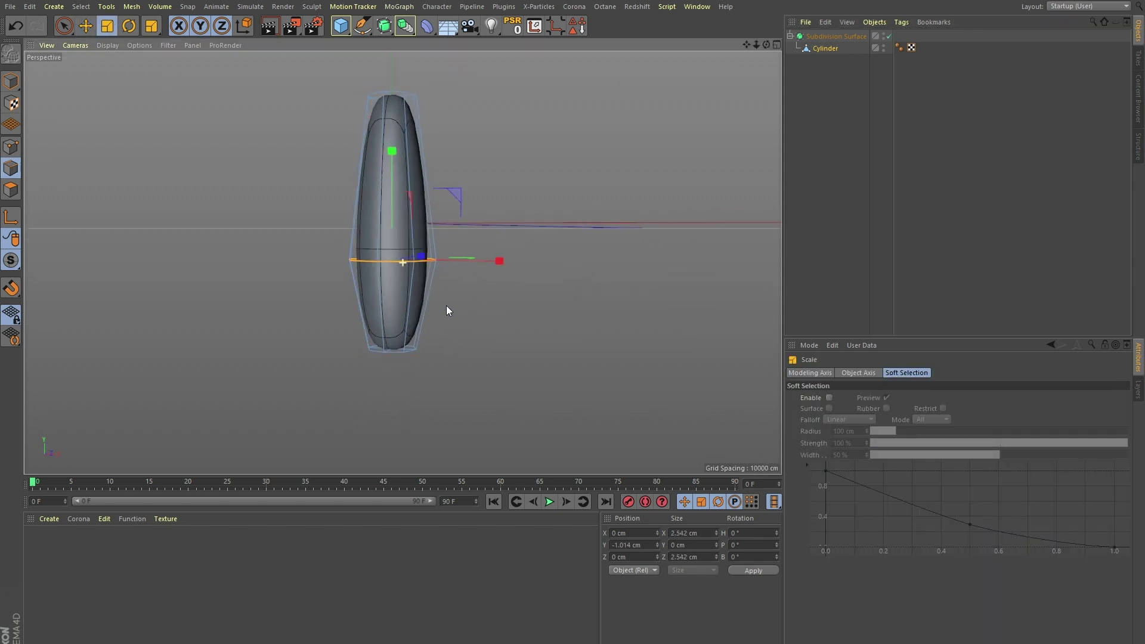
Cut a loop near the top, shrink it into a narrow neck and reposition it
key(k)
key(l)
click(391, 131)
key(t)
drag(532, 159, 356, 217)
key(e)
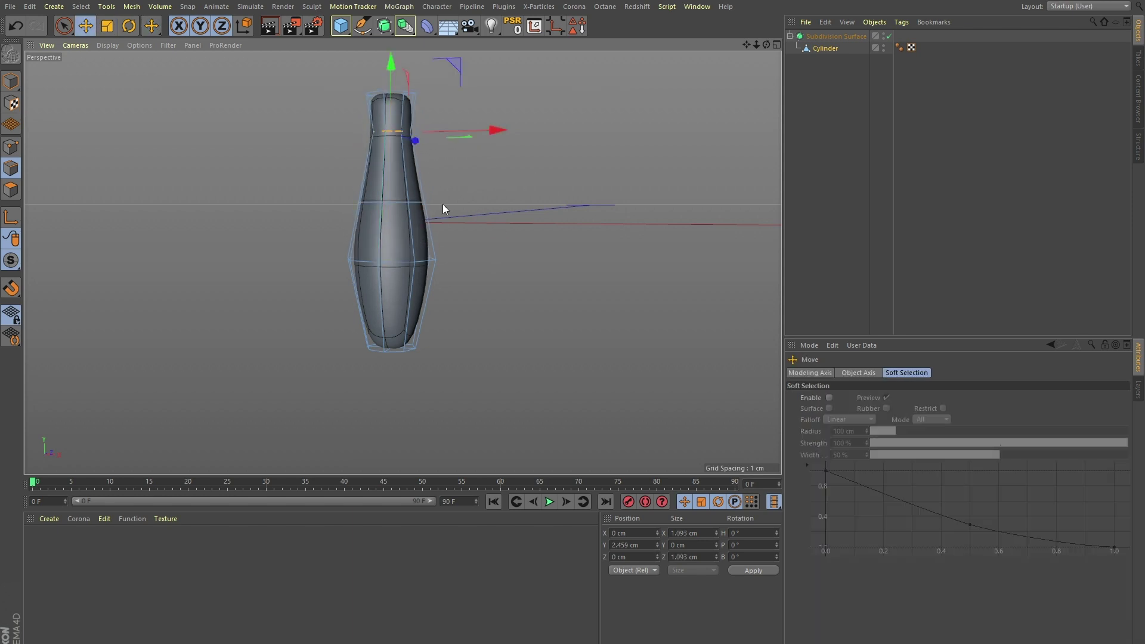
alt+drag(443, 205, 395, 223)
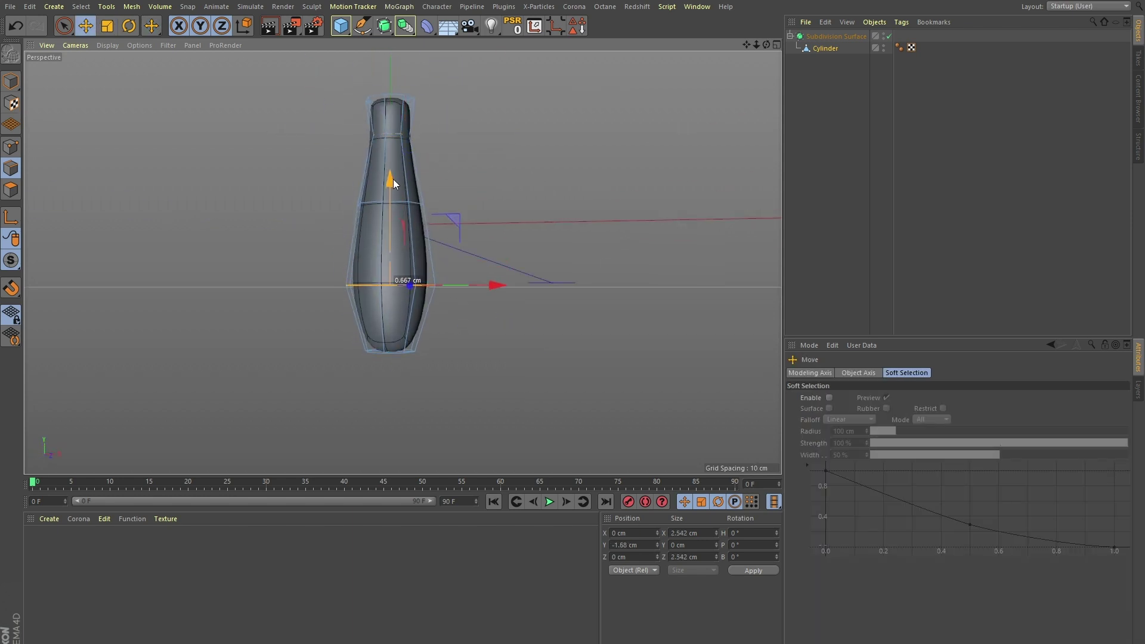
Scale the whole bottle model down and reselect it to view the base
key(t)
mouse_move(488, 412)
mouse_down()
mouse_move(400, 147)
mouse_move(358, 197)
mouse_move(371, 129)
mouse_move(369, 391)
mouse_move(383, 185)
mouse_move(375, 239)
mouse_move(390, 243)
mouse_up()
click(334, 236)
click(337, 180)
click(389, 243)
scroll(373, 411, up, 3)
mouse_move(372, 412)
alt+mouse_down()
mouse_move(414, 247)
mouse_move(384, 333)
alt+mouse_up()
Select the bottom cap polygon and scale it wider into a foot
click(11, 191)
click(380, 344)
key(e)
key(t)
mouse_move(409, 337)
alt+mouse_down()
mouse_move(548, 307)
mouse_move(584, 415)
mouse_move(386, 226)
mouse_move(392, 240)
mouse_move(335, 396)
alt+mouse_up()
key(e)
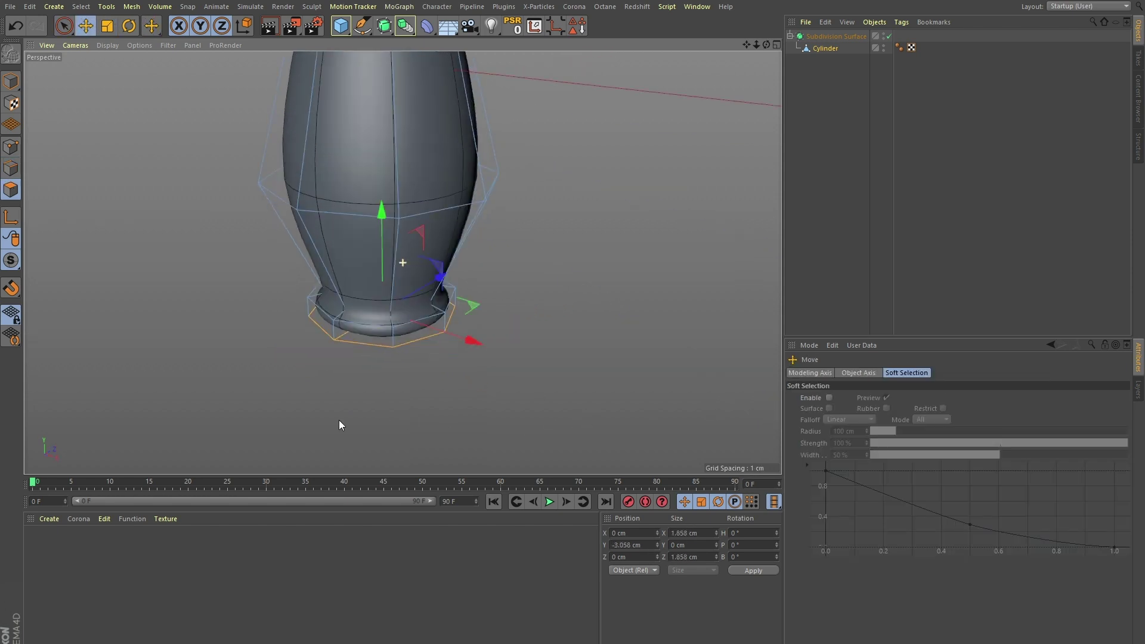
key(q)
mouse_move(468, 265)
alt+mouse_down()
mouse_move(398, 229)
mouse_move(432, 156)
mouse_move(395, 312)
alt+mouse_up()
Add loop cuts in the tapered body and at the top edge of the base
key(Return)
key(k)
key(l)
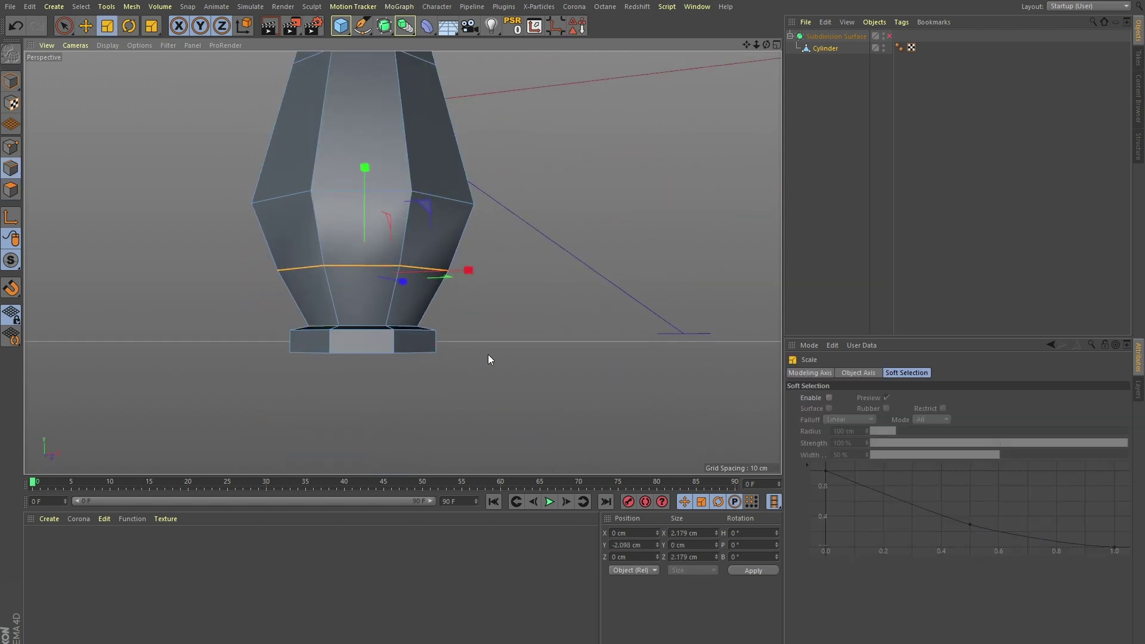
click(400, 324)
scroll(578, 360, up, 3)
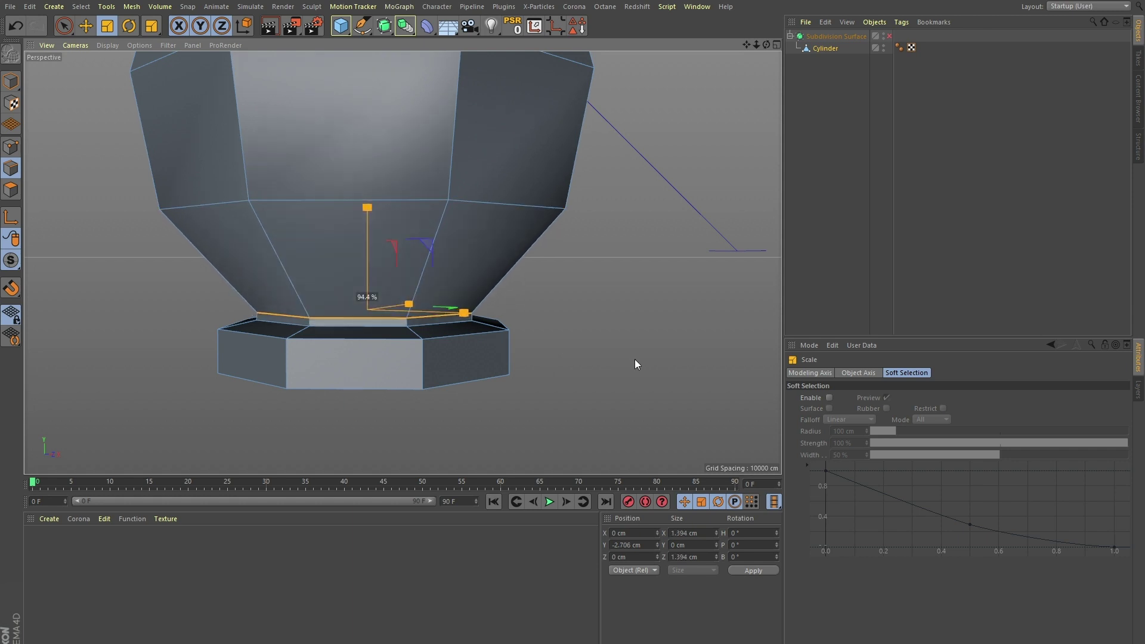
click(519, 338)
key(e)
key(u)
key(b)
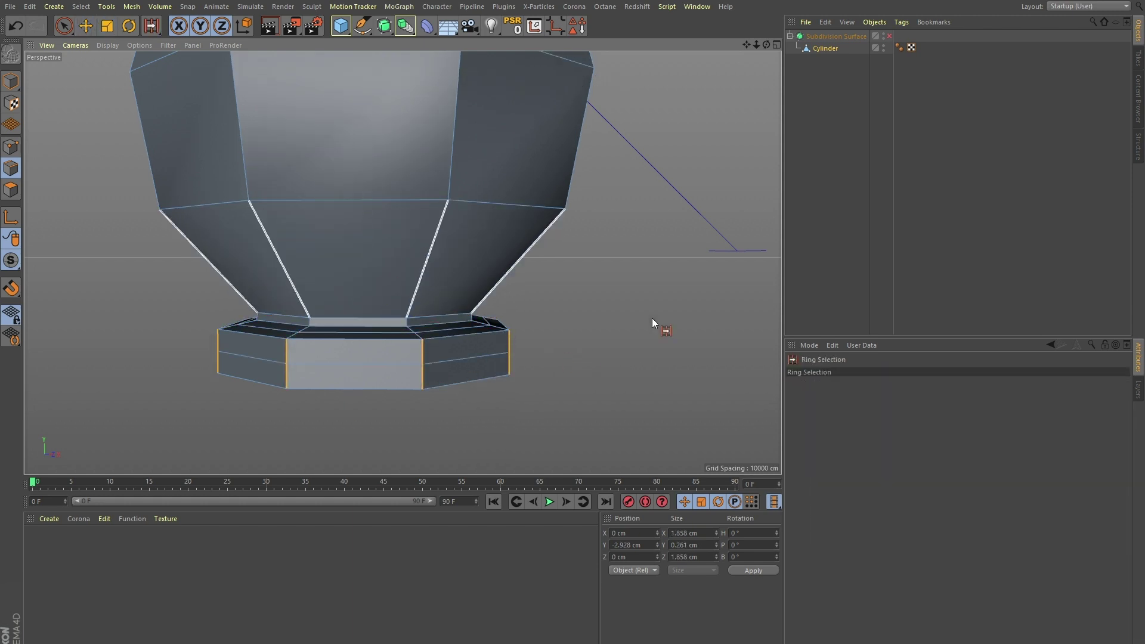
key(q)
Box-select the top ring of the vase from a level front view
scroll(652, 318, down, 5)
scroll(519, 309, down, 3)
mouse_move(472, 321)
alt+mouse_down()
mouse_move(594, 228)
mouse_move(597, 266)
mouse_move(525, 251)
mouse_move(479, 189)
alt+mouse_up()
key(0)
drag(327, 102, 471, 227)
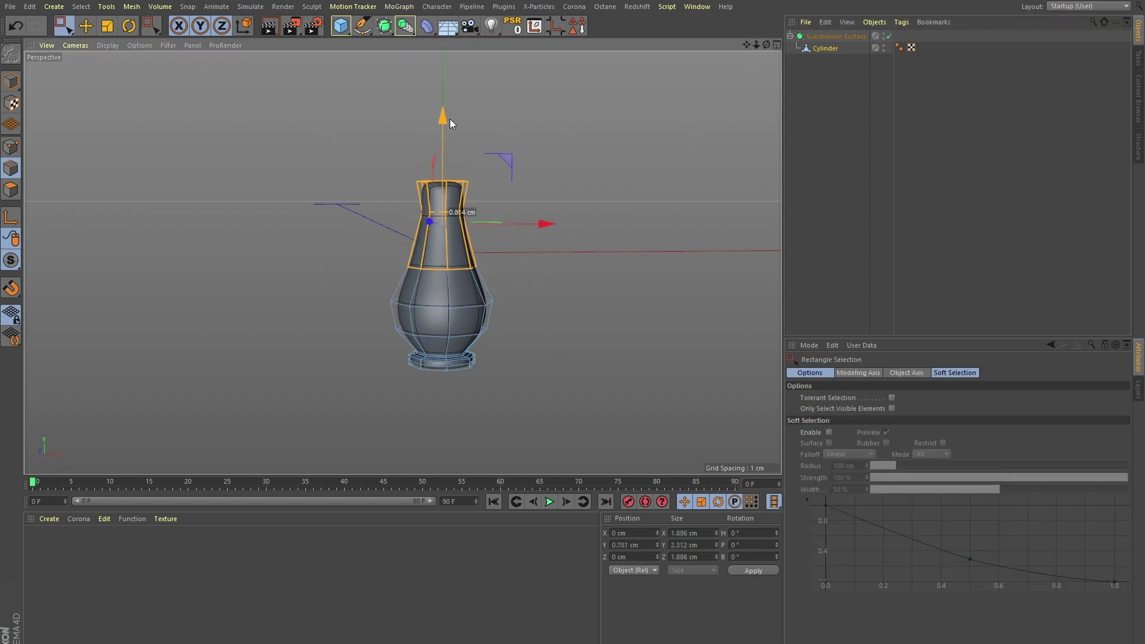
Select the polygon ring around the neck and bevel it into extra rows
scroll(430, 162, up, 3)
mouse_move(430, 162)
alt+mouse_down()
mouse_move(500, 246)
mouse_move(454, 102)
mouse_move(459, 287)
mouse_move(470, 286)
alt+mouse_up()
key(9)
key(Return)
click(459, 287)
key(e)
key(m)
key(s)
key(t)
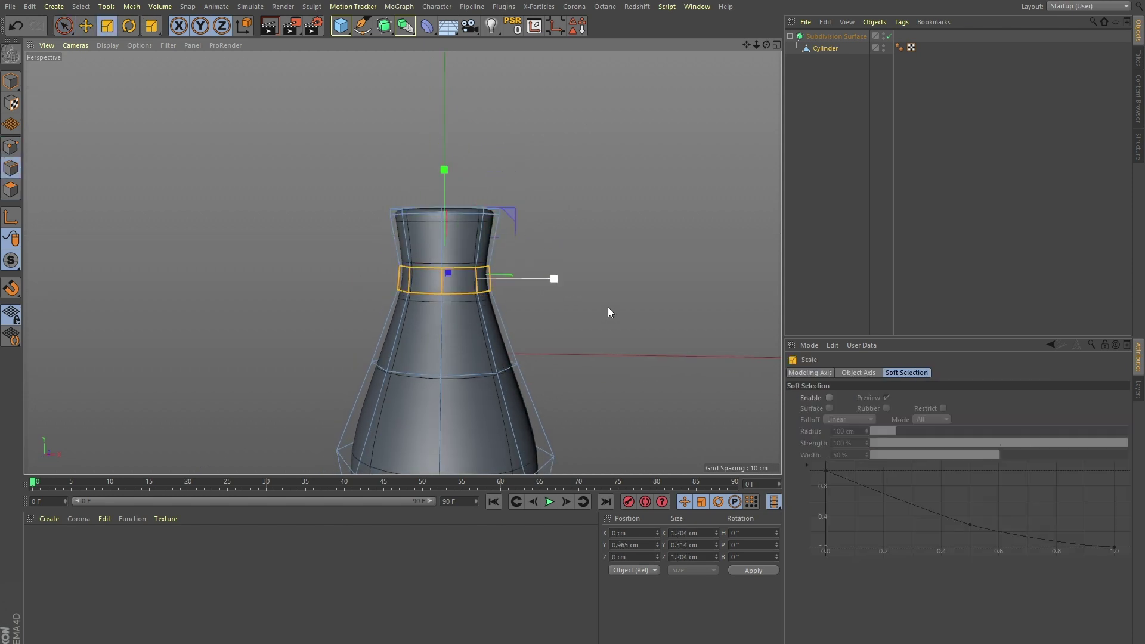
Inset the vase's top face and push it down into a recessed mouth
alt+drag(608, 307, 775, 215)
scroll(656, 197, down, 3)
click(824, 192)
alt+drag(677, 180, 529, 220)
scroll(529, 221, up, 3)
key(ctrl+z)
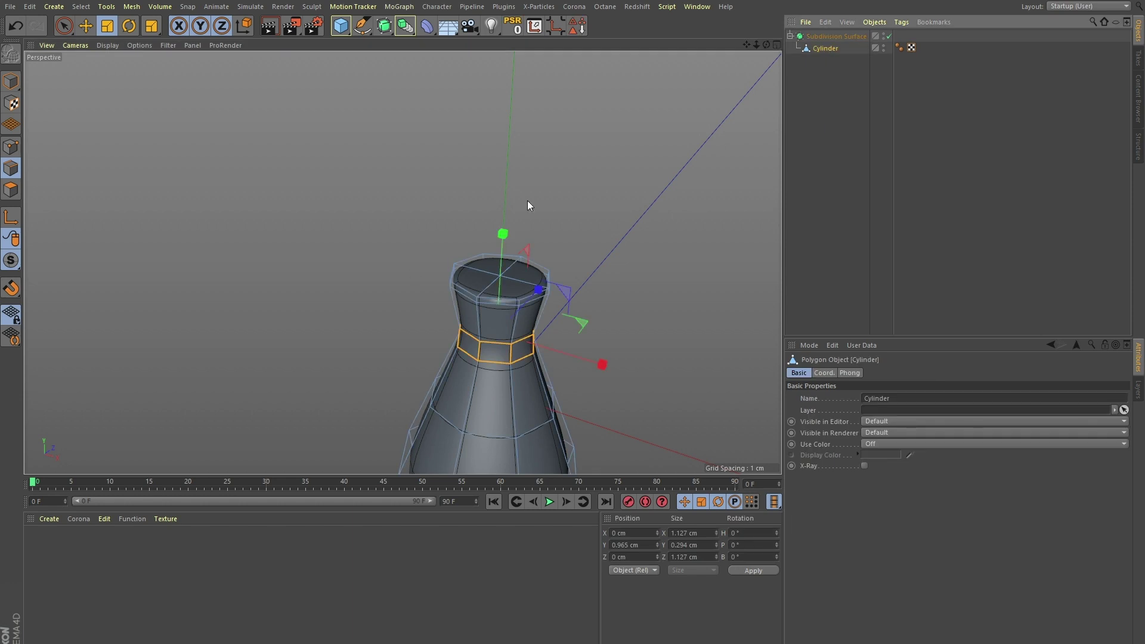
key(9)
key(i)
mouse_move(625, 253)
mouse_down()
mouse_move(510, 181)
mouse_move(525, 204)
mouse_move(469, 246)
mouse_up()
key(e)
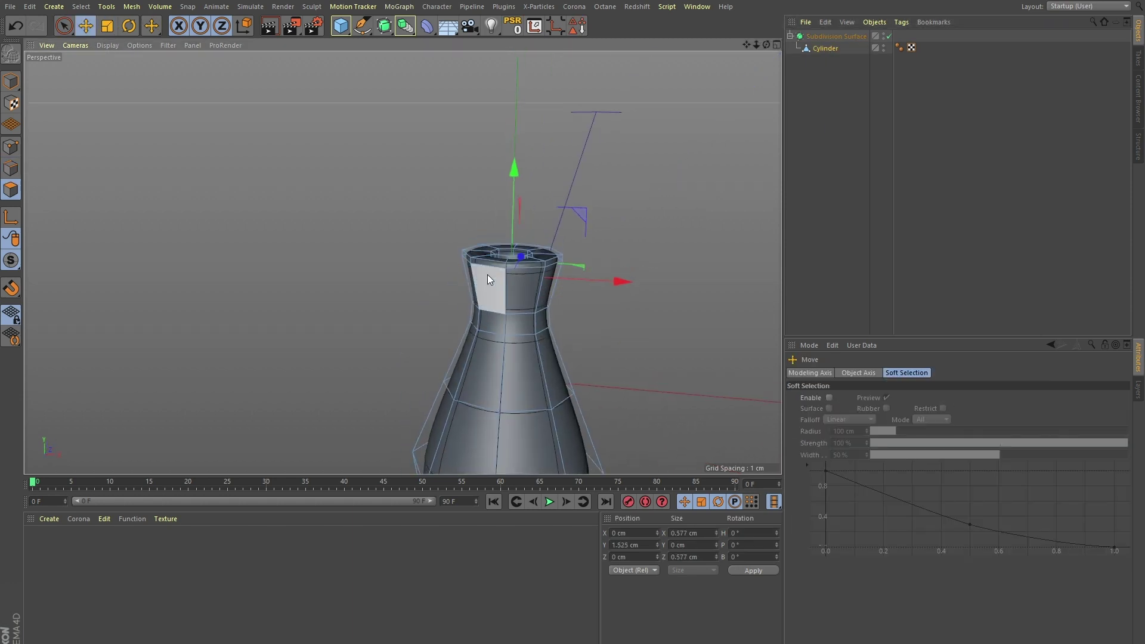
Ring-select an edge loop on the vase body and scale it slightly wider
alt+drag(513, 155, 463, 362)
key(u)
key(b)
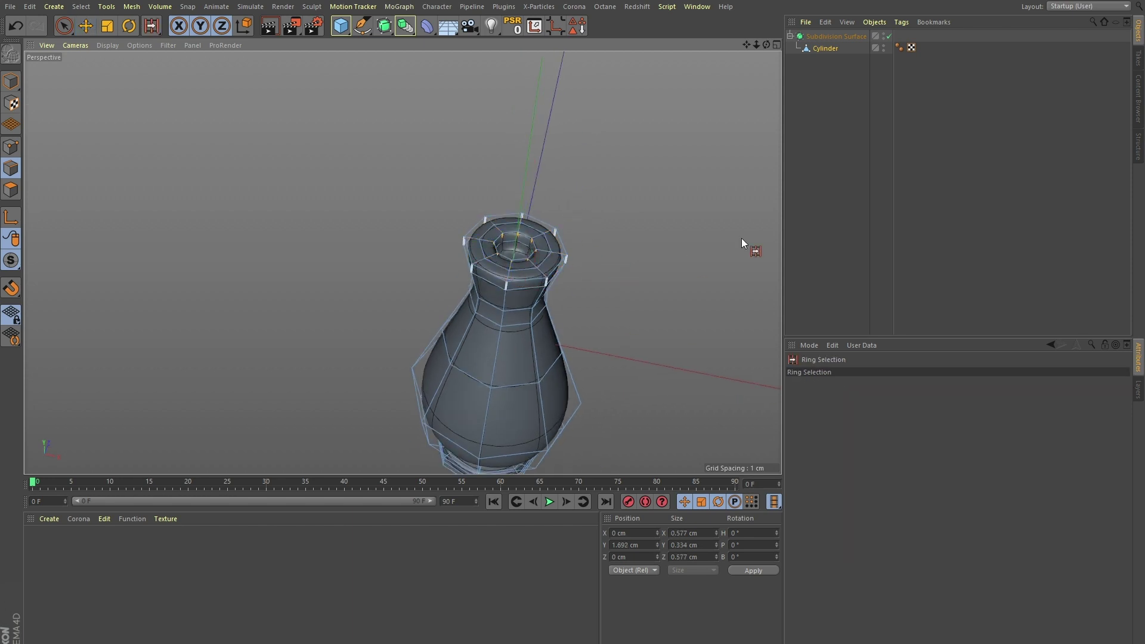
scroll(500, 316, down, 3)
mouse_move(500, 316)
alt+mouse_down()
mouse_move(550, 406)
mouse_move(524, 341)
alt+mouse_up()
click(522, 326)
key(e)
key(t)
alt+drag(482, 351, 428, 358)
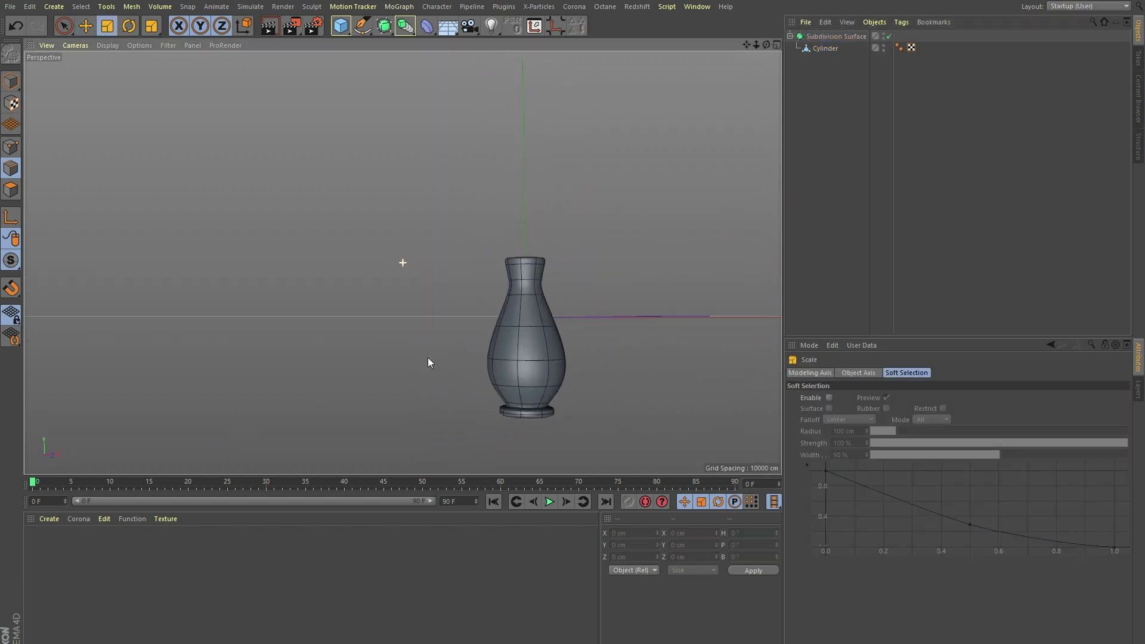
Widen the body loop a bit more and rename the objects 'Handle' and 'stem'
mouse_move(512, 229)
mouse_down()
mouse_move(627, 424)
mouse_move(669, 434)
mouse_move(530, 284)
mouse_move(524, 233)
mouse_up()
scroll(507, 299, up, 5)
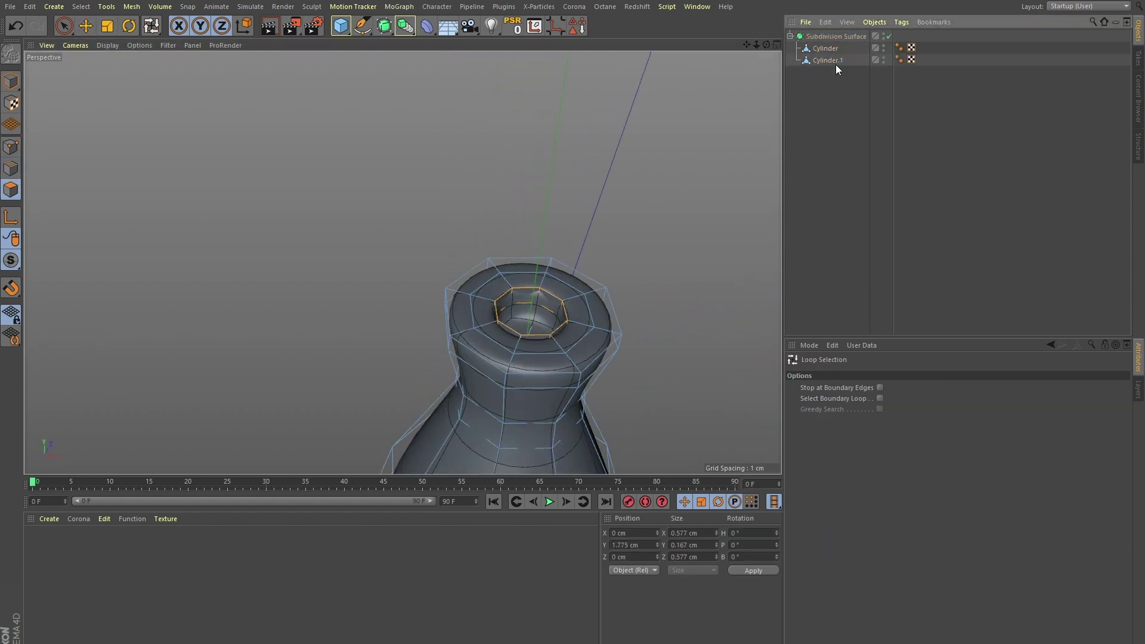
double_click(833, 61)
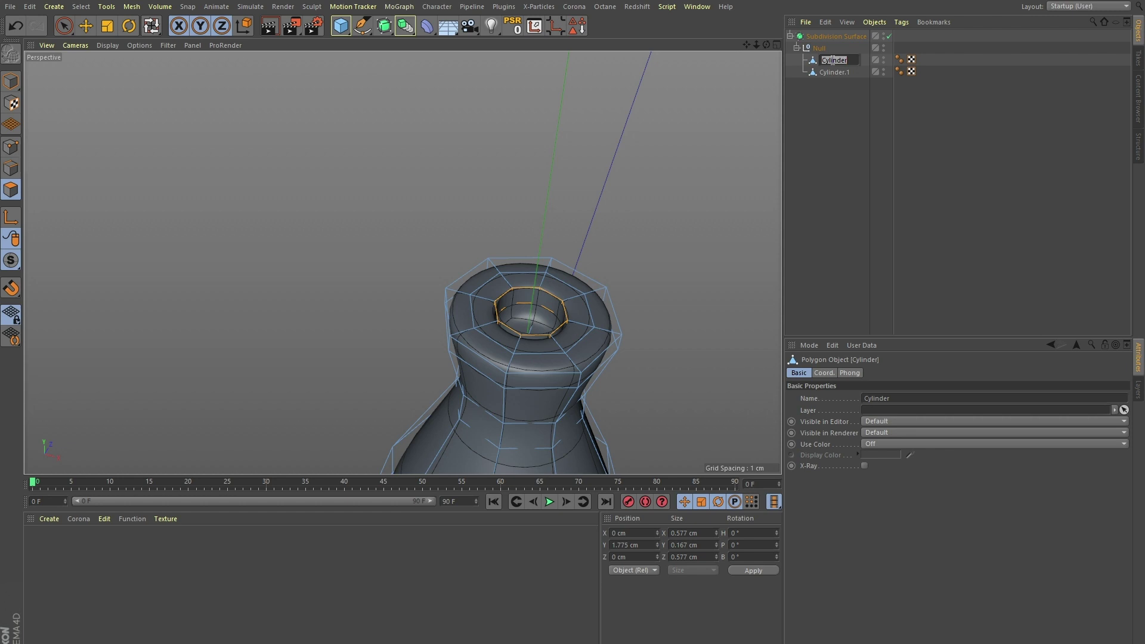
text(Handle)
click(834, 72)
double_click(838, 72)
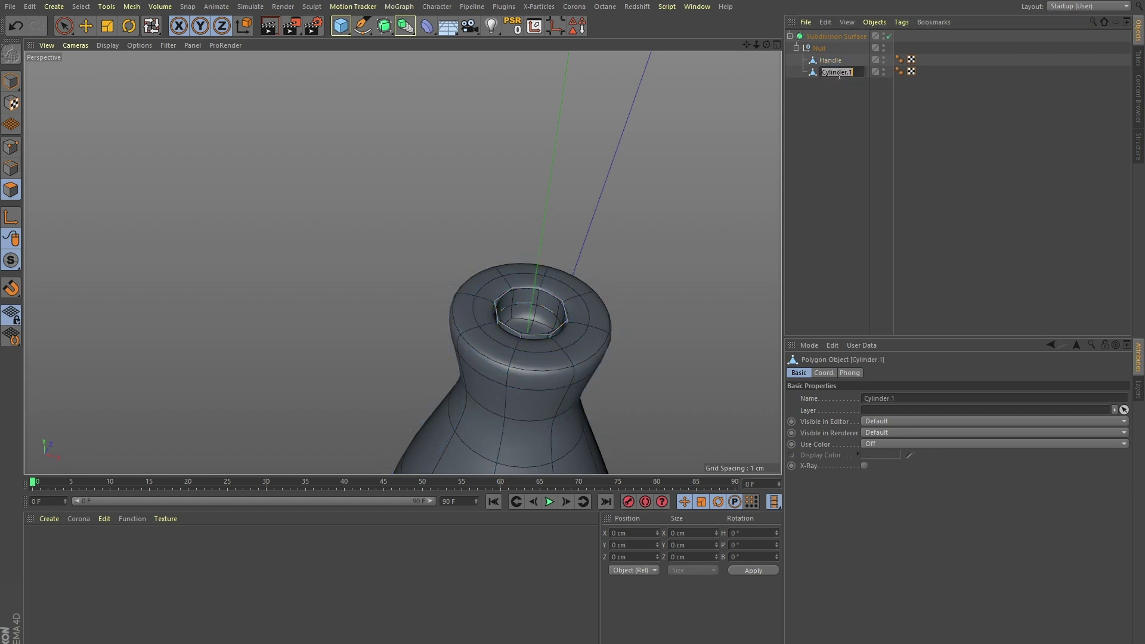
text(stem)
key(Return)
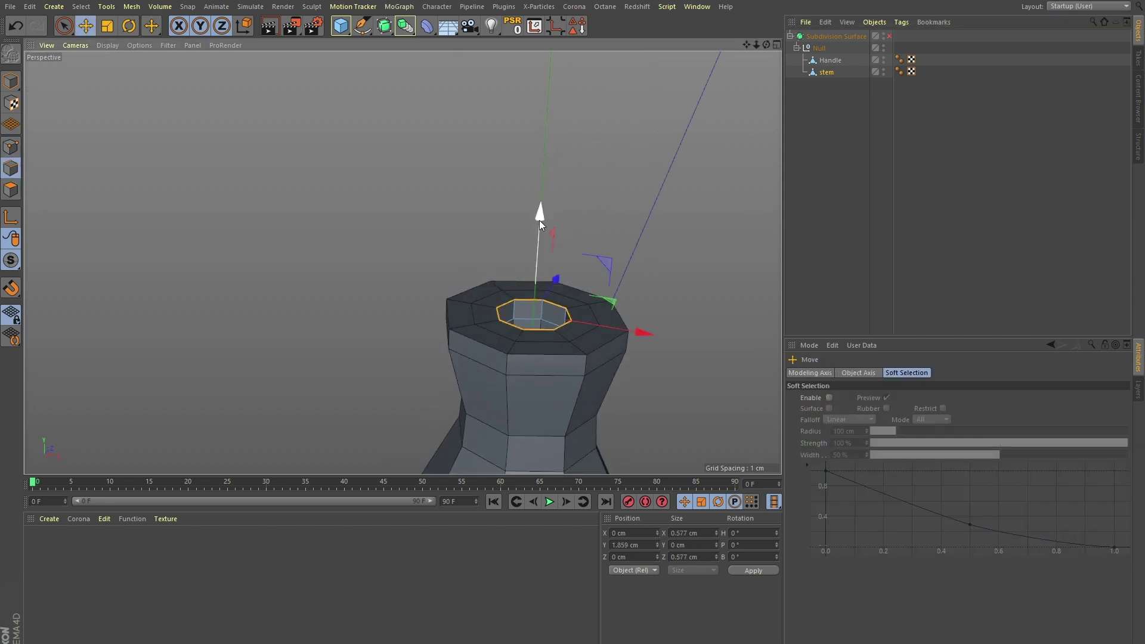
Lower the stem's top ring to shorten it and cap its open top
drag(577, 80, 581, 104)
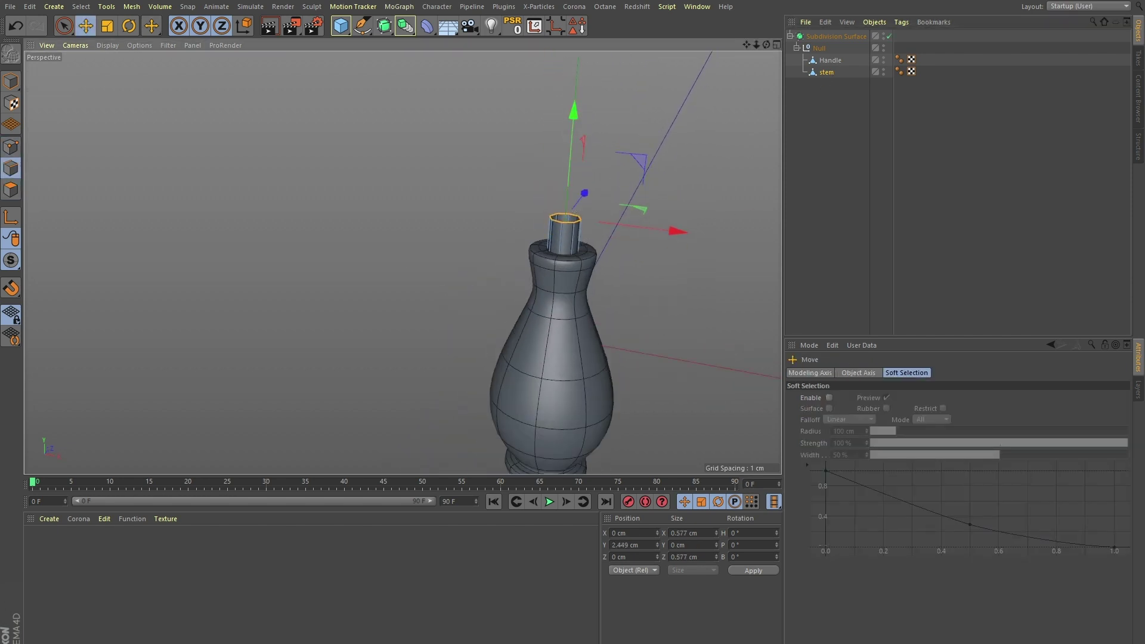
key(m)
key(d)
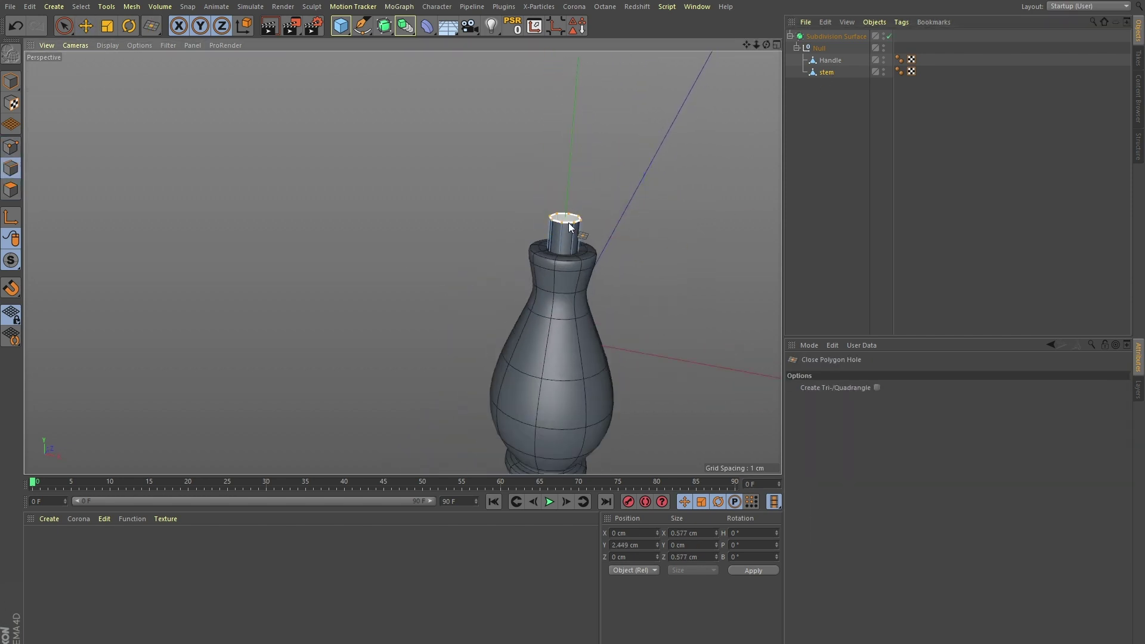
click(570, 226)
key(m)
key(l)
scroll(723, 233, down, 3)
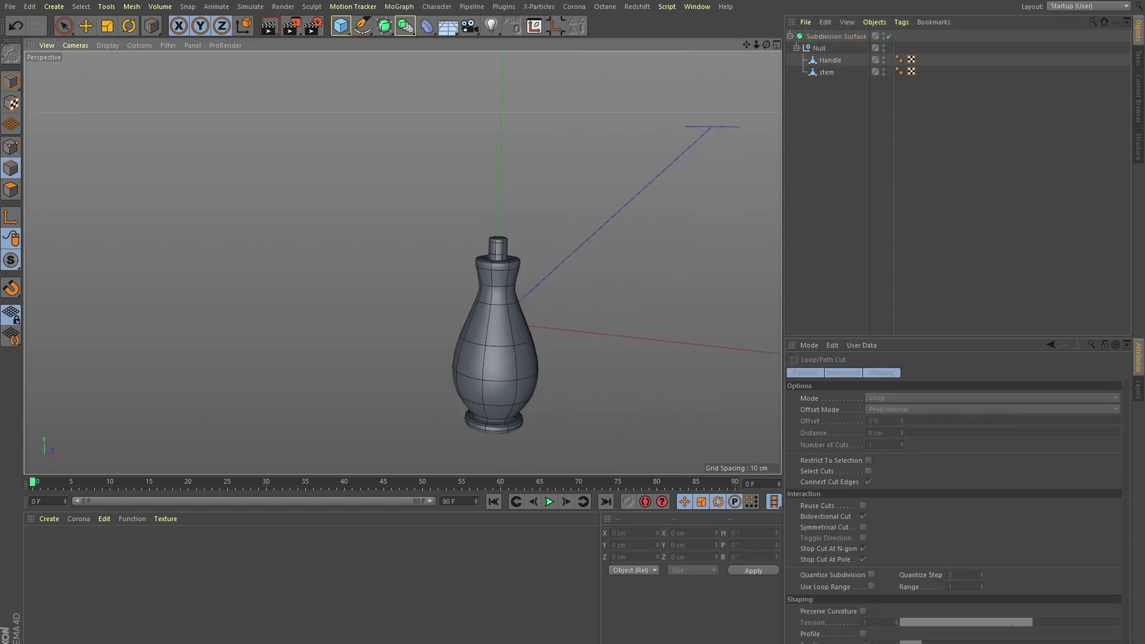
Add a Cube to the scene and make it editable
scroll(440, 254, up, 3)
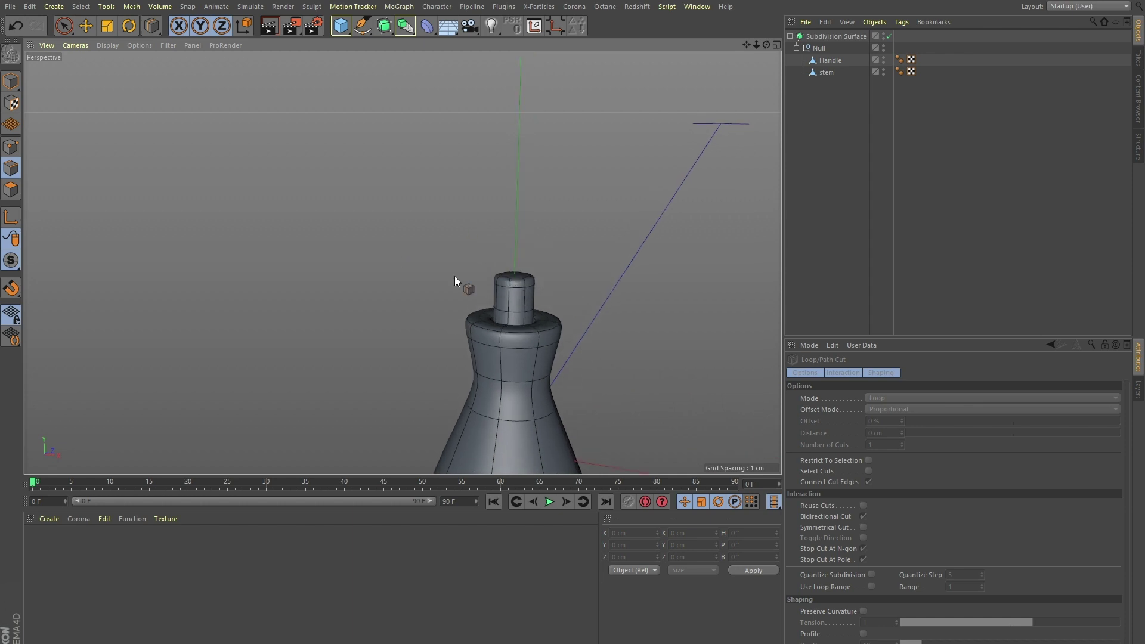
scroll(484, 226, down, 2)
scroll(515, 185, up, 5)
key(m)
key(c)
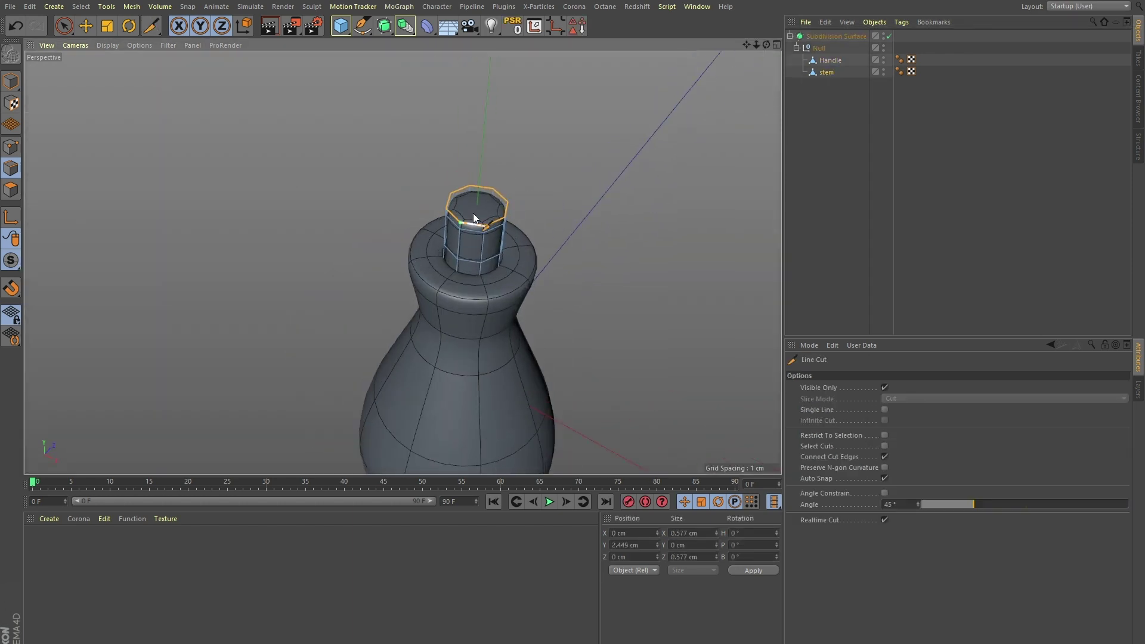
scroll(507, 227, down, 3)
click(341, 26)
key(t)
Flatten the cube into a thin slab on the stem and group it under the Null
mouse_move(592, 214)
mouse_down()
mouse_move(275, 391)
mouse_move(518, 136)
mouse_up()
key(c)
mouse_move(660, 125)
mouse_down()
mouse_move(558, 161)
mouse_move(540, 186)
mouse_move(390, 282)
mouse_move(406, 247)
mouse_move(381, 230)
mouse_move(441, 212)
mouse_move(446, 255)
mouse_up()
key(e)
key(t)
alt+drag(587, 204, 593, 218)
drag(813, 36, 822, 70)
mouse_move(417, 227)
alt+mouse_down()
mouse_move(483, 200)
mouse_move(503, 91)
mouse_move(442, 249)
mouse_move(594, 265)
mouse_move(418, 244)
mouse_move(457, 230)
mouse_move(485, 377)
mouse_move(425, 242)
alt+mouse_up()
key(e)
Loop-select an edge loop on the crossbar slab and bevel it
key(u)
key(l)
click(594, 263)
key(e)
key(m)
key(s)
key(e)
key(Return)
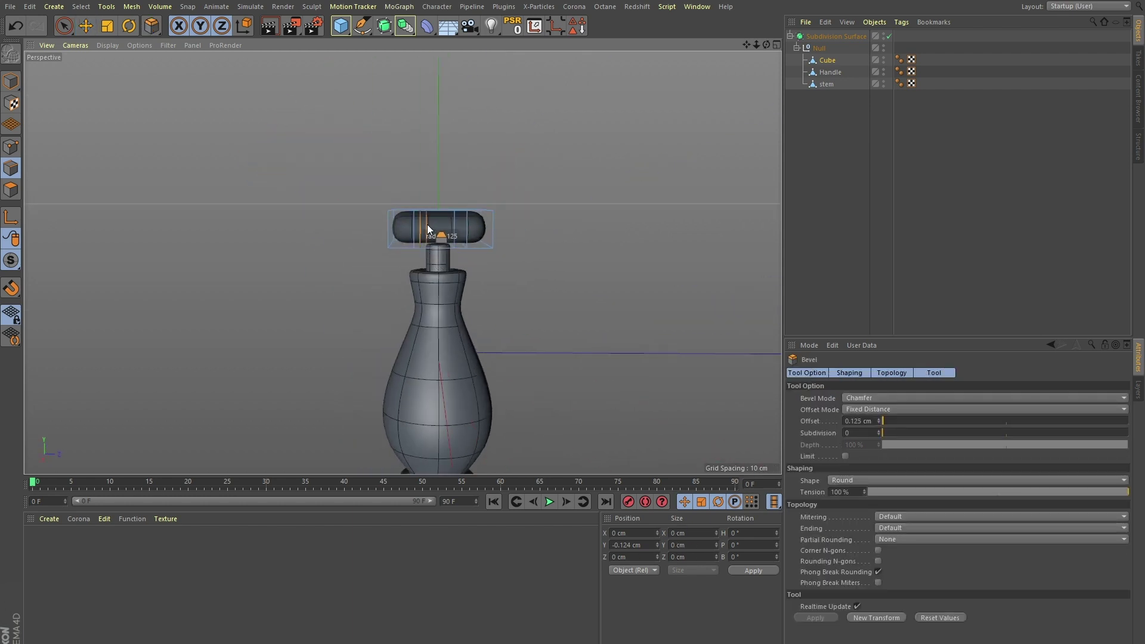
Loop-select the polygon loop at the slab's end and lift it upward
scroll(427, 223, up, 4)
key(u)
key(l)
click(280, 265)
mouse_move(280, 265)
alt+mouse_down()
mouse_move(287, 372)
mouse_move(187, 318)
mouse_move(388, 100)
mouse_move(223, 301)
mouse_move(414, 151)
mouse_move(340, 104)
mouse_move(201, 205)
alt+mouse_up()
key(e)
key(u)
key(b)
mouse_move(418, 291)
alt+mouse_down()
mouse_move(532, 340)
mouse_move(446, 284)
mouse_move(417, 280)
mouse_move(441, 109)
mouse_move(371, 250)
mouse_move(444, 128)
alt+mouse_up()
Loop-select the edge loop around the slab top and adjust it
key(u)
key(l)
click(404, 273)
key(e)
alt+right_drag(444, 128, 525, 390)
mouse_move(524, 391)
alt+mouse_down()
mouse_move(358, 343)
mouse_move(194, 275)
mouse_move(332, 335)
alt+mouse_up()
mouse_move(332, 334)
alt+right_down()
mouse_move(466, 272)
mouse_move(479, 425)
alt+right_up()
Make the new cube editable and flatten it to a 0.6 cm thick slab
key(t)
mouse_move(478, 424)
alt+mouse_down()
mouse_move(474, 341)
mouse_move(402, 177)
alt+mouse_up()
key(e)
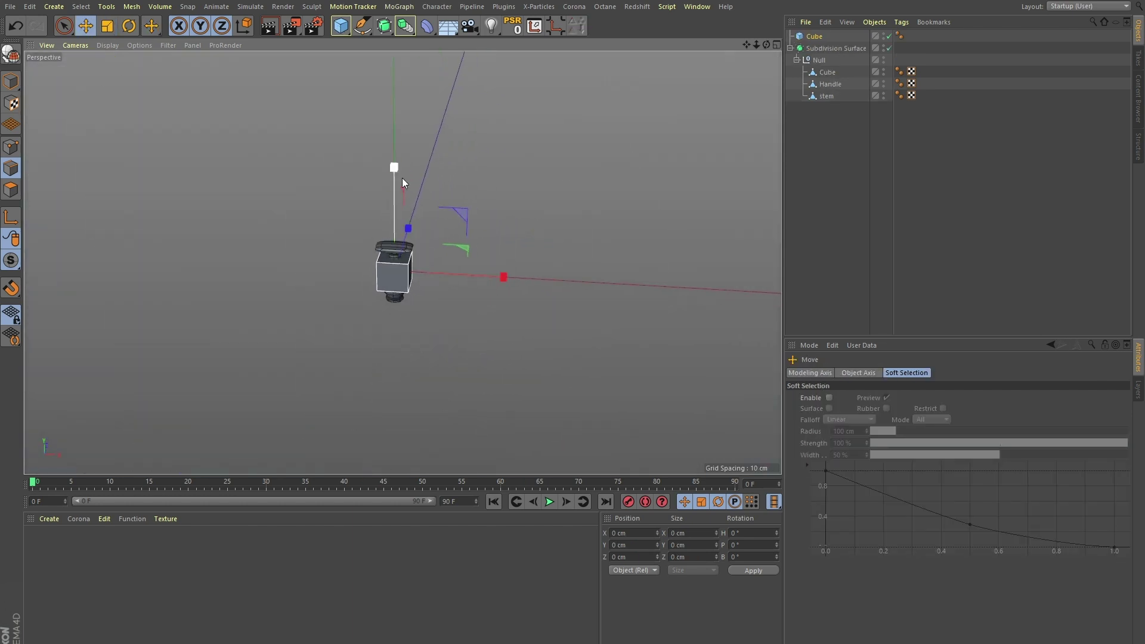
alt+right_drag(402, 178, 440, 341)
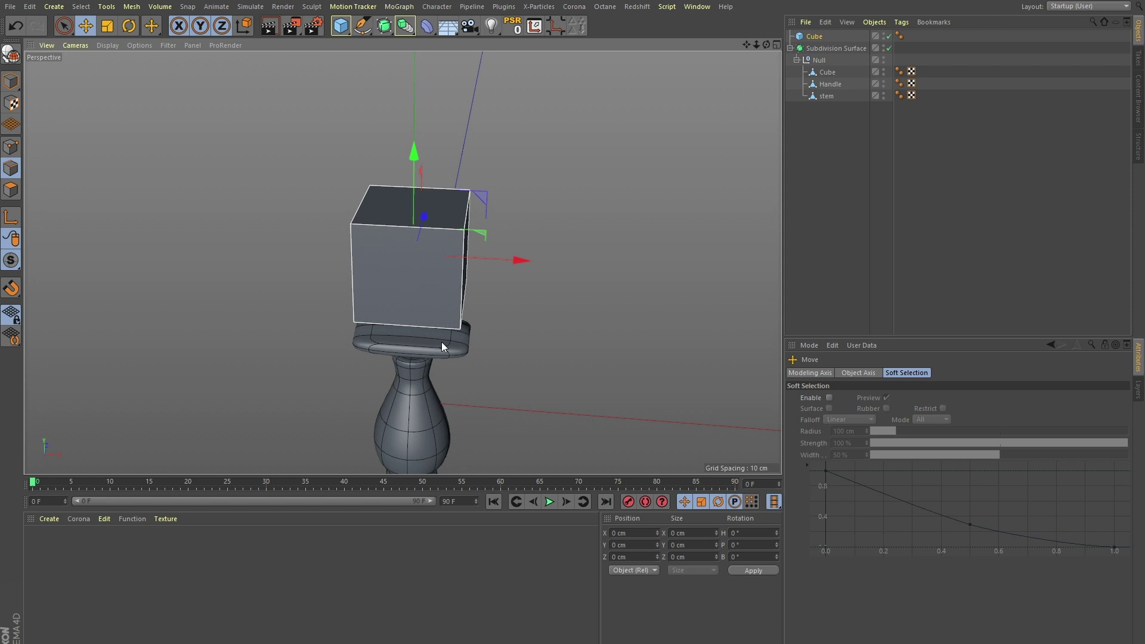
key(c)
alt+drag(432, 338, 417, 239)
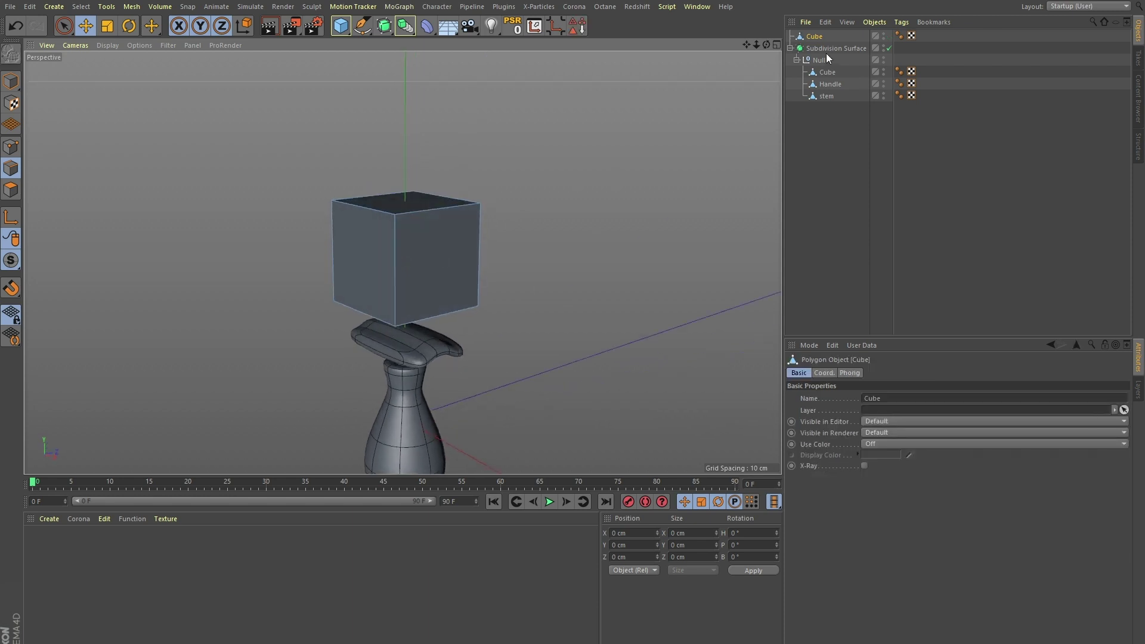
key(t)
drag(403, 142, 415, 232)
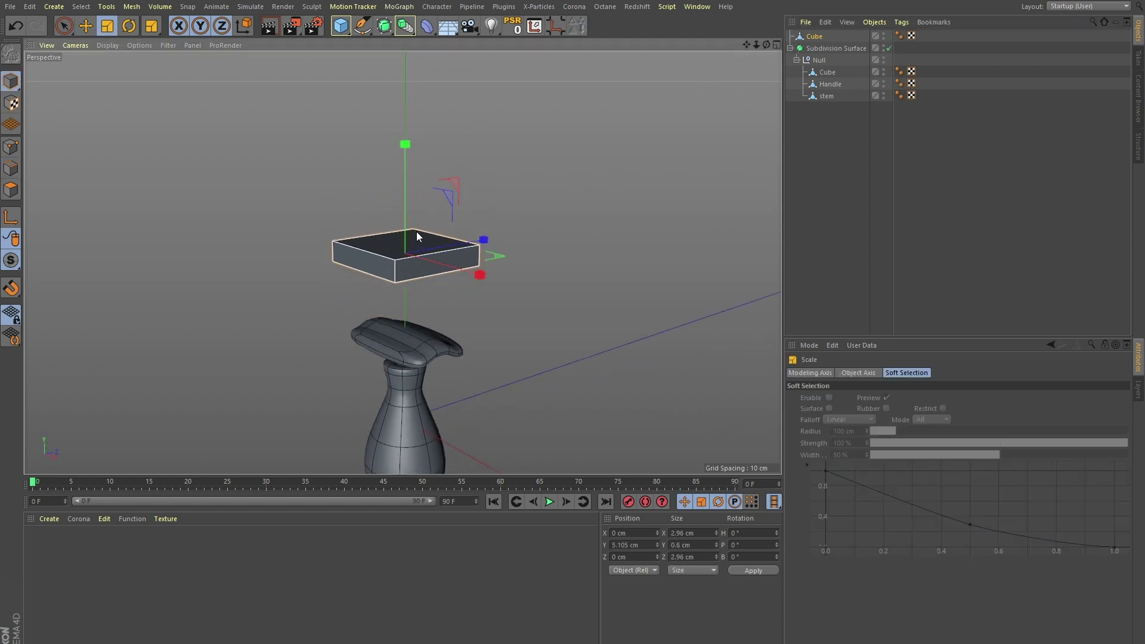
key(e)
drag(406, 181, 410, 222)
Put the slab inside the Null group and name it MechTop
scroll(438, 330, up, 2)
alt+drag(438, 330, 191, 362)
click(828, 73)
drag(828, 74, 828, 70)
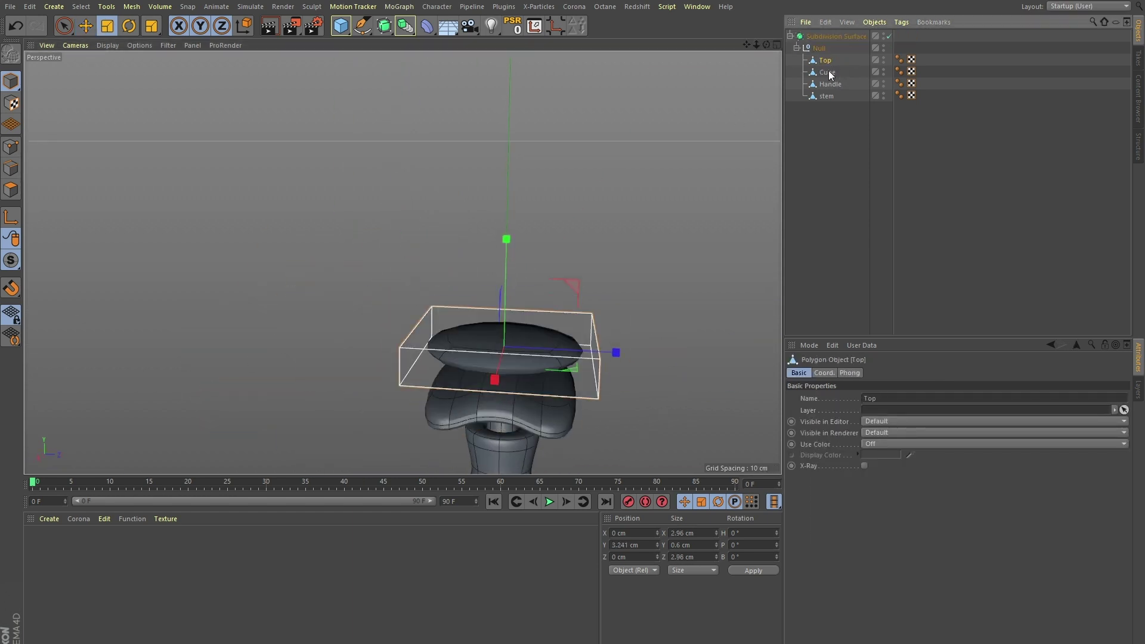
text(MechTop)
key(Return)
Rename the original Cube piece to MechBottom
click(829, 73)
double_click(830, 73)
text(MechBottom)
key(Return)
mouse_move(454, 334)
alt+mouse_down()
mouse_move(529, 386)
mouse_move(628, 334)
mouse_move(561, 339)
mouse_move(639, 275)
alt+mouse_up()
Ring-select an edge ring on MechTop, shift it, and bevel it
key(u)
key(b)
click(638, 274)
key(e)
mouse_move(640, 193)
alt+mouse_down()
mouse_move(633, 317)
mouse_move(632, 214)
mouse_move(547, 337)
mouse_move(609, 325)
mouse_move(655, 225)
mouse_move(206, 238)
alt+mouse_up()
key(t)
key(m)
key(s)
mouse_move(483, 255)
alt+mouse_down()
mouse_move(296, 357)
mouse_move(418, 286)
mouse_move(544, 293)
mouse_move(574, 318)
alt+mouse_up()
Bevel further edge rings on MechTop and MechBottom to 1.429 cm
key(u)
key(b)
click(543, 294)
key(m)
key(s)
click(838, 72)
drag(504, 359, 552, 371)
mouse_move(623, 292)
alt+mouse_down()
mouse_move(587, 299)
mouse_move(401, 259)
mouse_move(453, 257)
alt+mouse_up()
Raise the top pad slightly along its height and fine-tune its position
key(e)
alt+drag(585, 348, 610, 352)
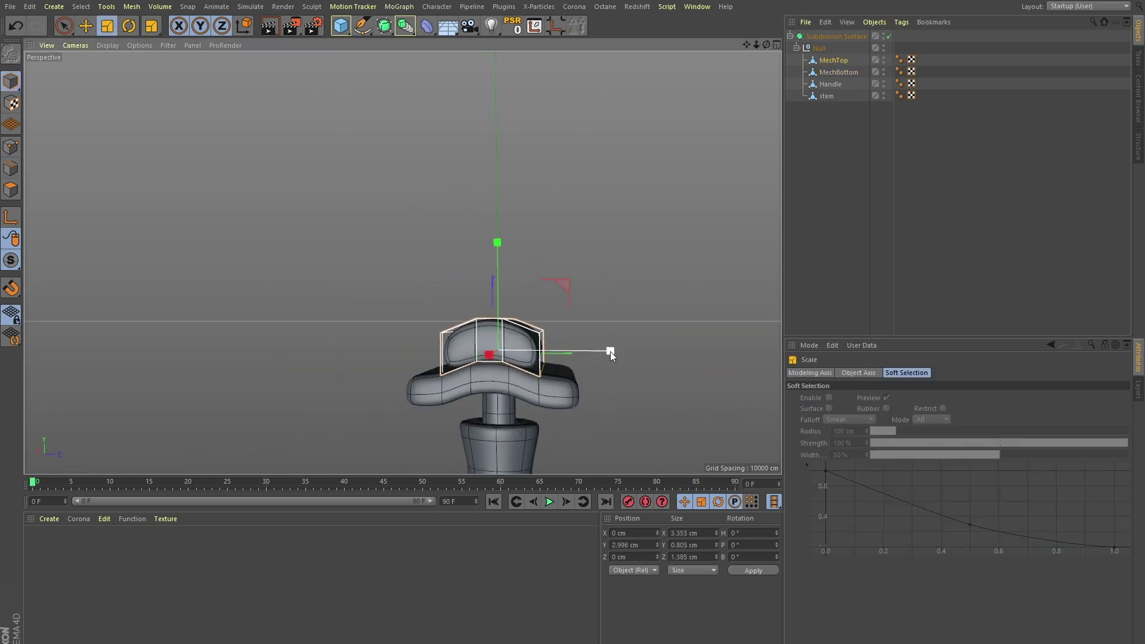
mouse_move(492, 241)
mouse_down()
mouse_move(501, 248)
mouse_move(373, 370)
mouse_up()
click(527, 371)
mouse_move(685, 356)
alt+mouse_down()
mouse_move(277, 357)
mouse_move(492, 257)
alt+mouse_up()
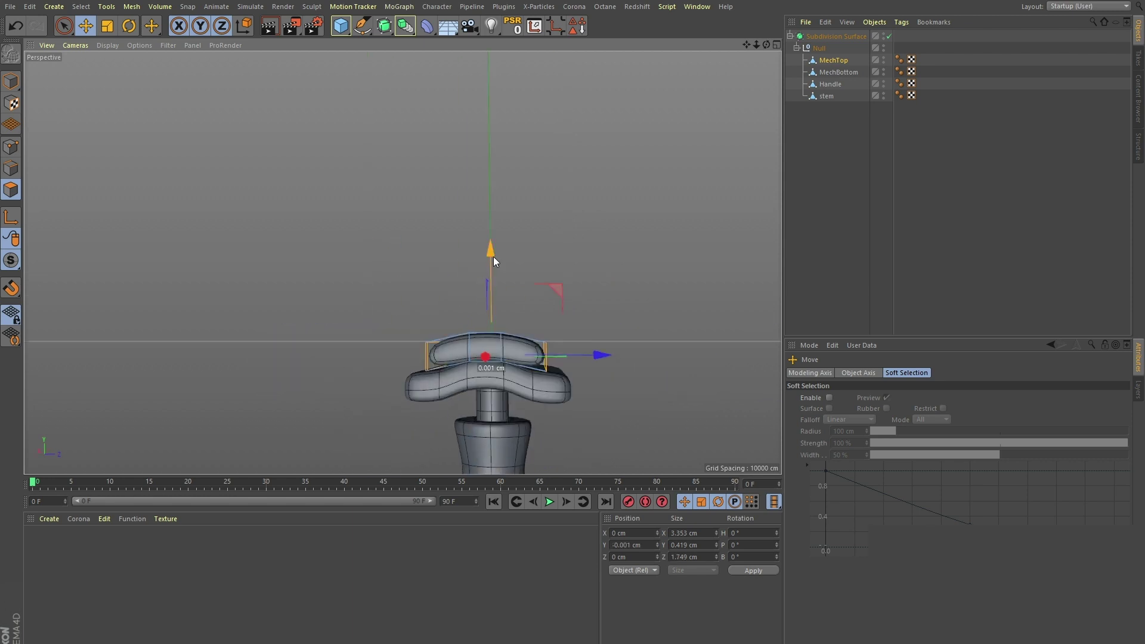
click(494, 260)
alt+drag(454, 320, 412, 412)
scroll(411, 413, down, 5)
scroll(396, 294, up, 5)
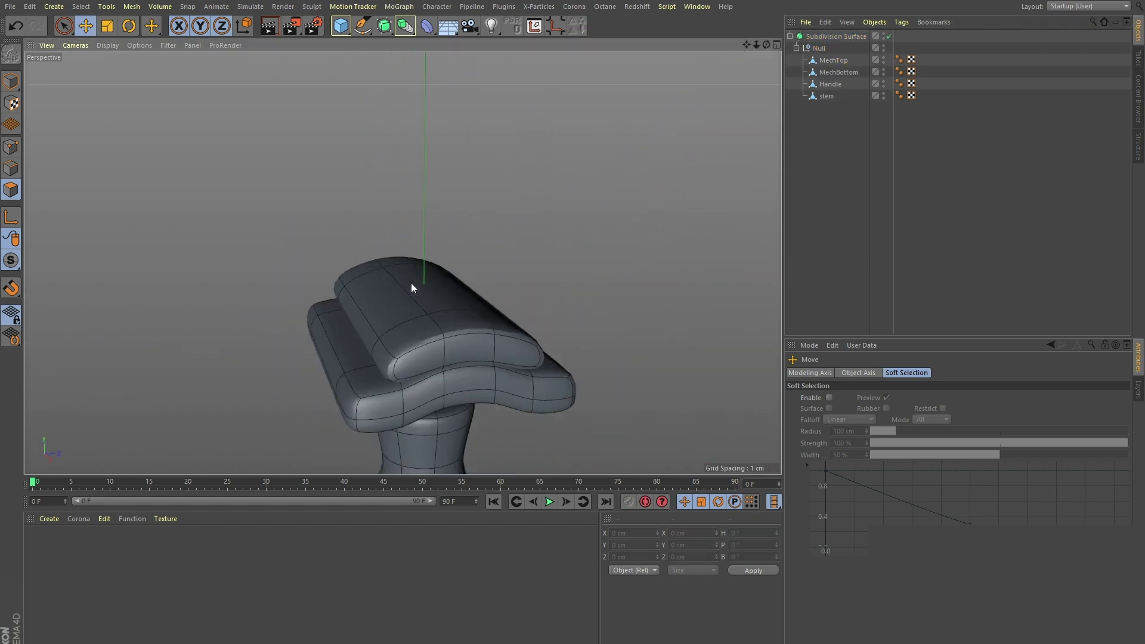
Select MechTop's edge loop and the end edges of the pad
click(396, 295)
click(358, 322)
alt+drag(357, 322, 536, 333)
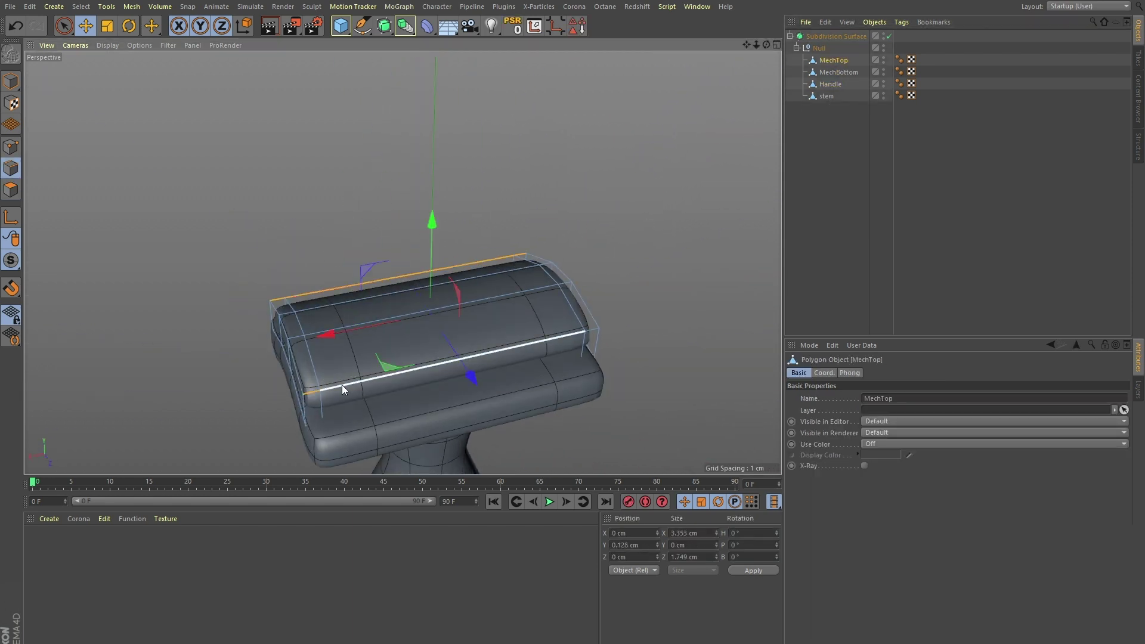
scroll(613, 360, up, 5)
scroll(480, 189, down, 4)
mouse_move(480, 186)
alt+mouse_down()
mouse_move(421, 153)
mouse_move(498, 286)
mouse_move(433, 271)
mouse_move(359, 313)
mouse_move(453, 324)
mouse_move(295, 255)
mouse_move(584, 288)
mouse_move(269, 266)
mouse_move(493, 227)
mouse_move(173, 356)
mouse_move(204, 243)
mouse_move(463, 125)
mouse_move(342, 265)
mouse_move(560, 284)
mouse_move(491, 211)
alt+mouse_up()
click(501, 254)
scroll(439, 300, up, 3)
Ring-select two parallel edge rings on MechTop and move them to arch the top
key(u)
key(b)
click(359, 313)
key(e)
shift+click(493, 226)
click(824, 163)
mouse_move(358, 286)
alt+mouse_down()
mouse_move(211, 312)
mouse_move(493, 196)
mouse_move(563, 298)
mouse_move(618, 298)
mouse_move(341, 336)
mouse_move(565, 332)
mouse_move(383, 324)
alt+mouse_up()
Scale the Handle's edge ring near the base outward to 135%
click(384, 325)
key(o)
click(429, 369)
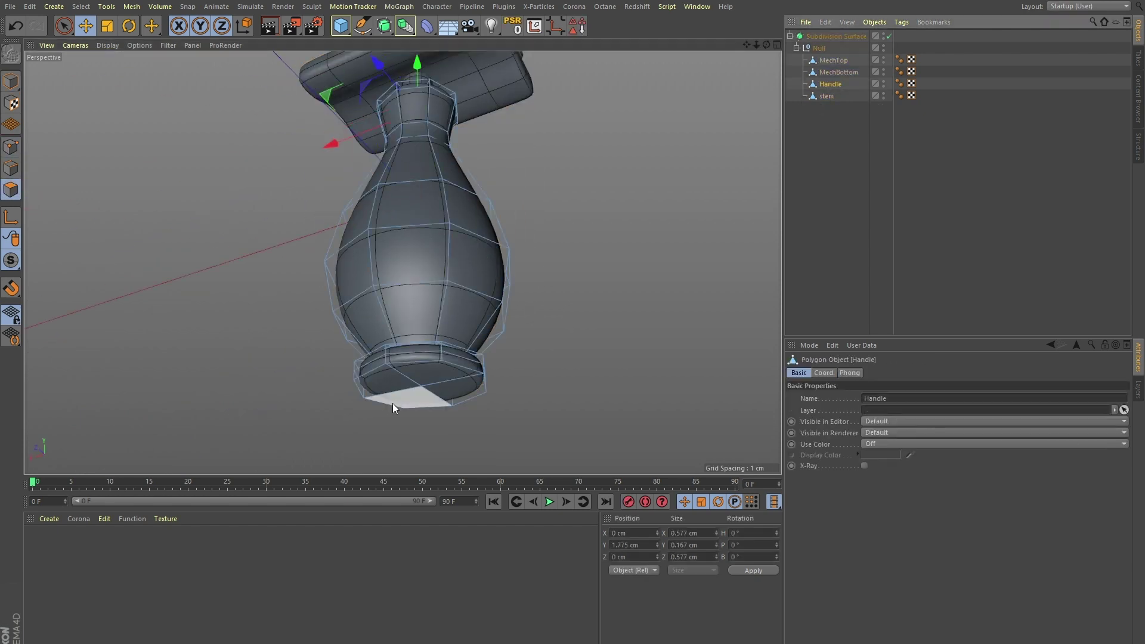
key(o)
click(437, 371)
mouse_move(462, 409)
alt+mouse_down()
mouse_move(384, 400)
mouse_move(422, 241)
mouse_move(434, 338)
alt+mouse_up()
key(t)
click(470, 444)
Orbit around the finished model to check the Handle's thicker foot
scroll(501, 351, down, 5)
mouse_move(501, 351)
alt+mouse_down()
mouse_move(422, 355)
mouse_move(412, 328)
mouse_move(346, 350)
mouse_move(372, 291)
alt+mouse_up()
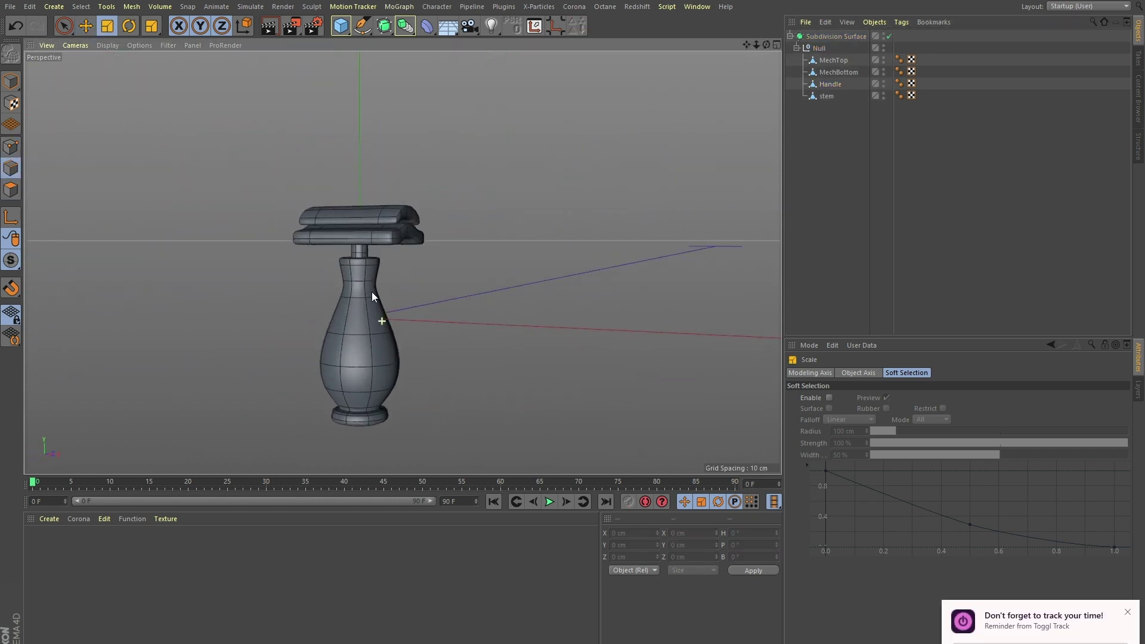
click(830, 84)
mouse_move(454, 323)
alt+mouse_down()
mouse_move(514, 317)
mouse_move(349, 330)
mouse_move(554, 358)
alt+mouse_up()
click(514, 313)
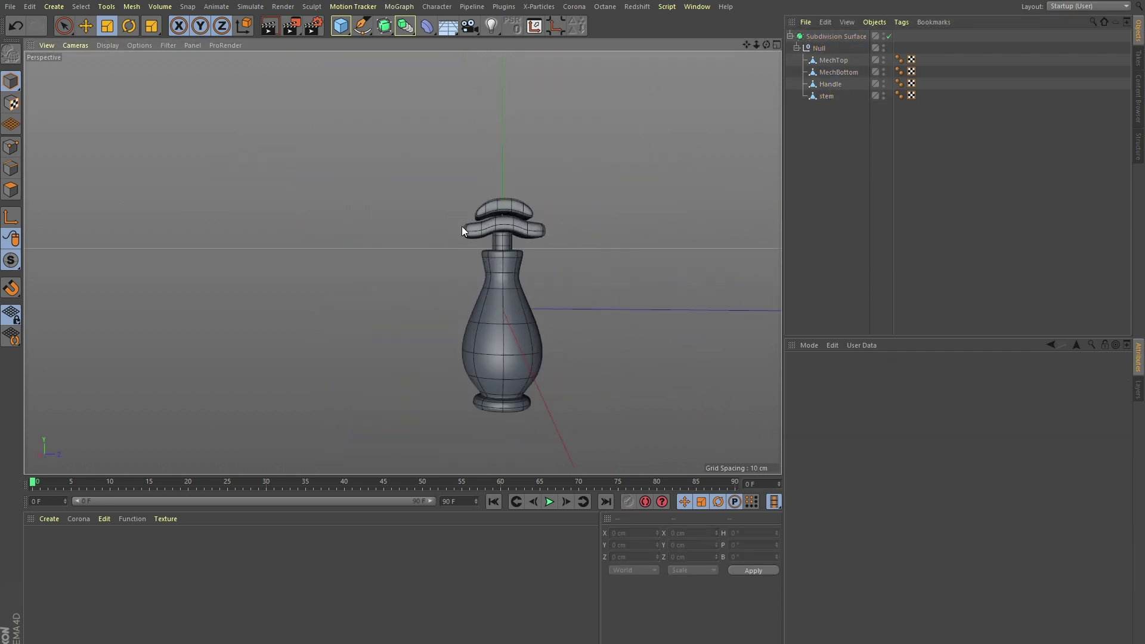
Duplicate MechTop as MechTop.1, flatten it, and lower it onto the crossbar
drag(465, 114, 467, 114)
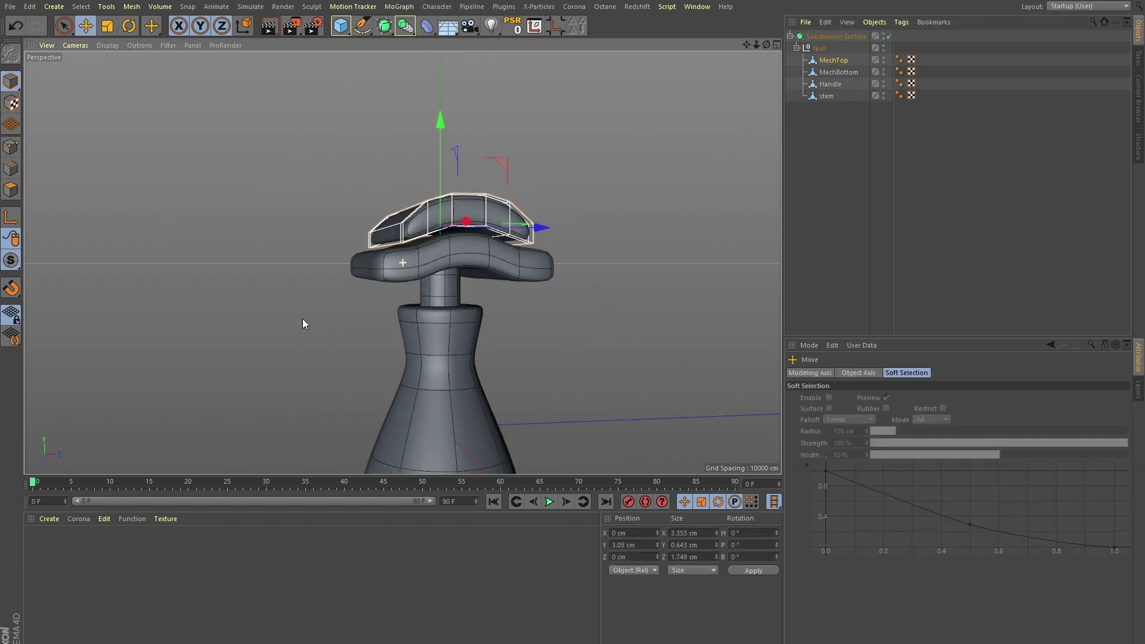
ctrl+drag(829, 58, 889, 64)
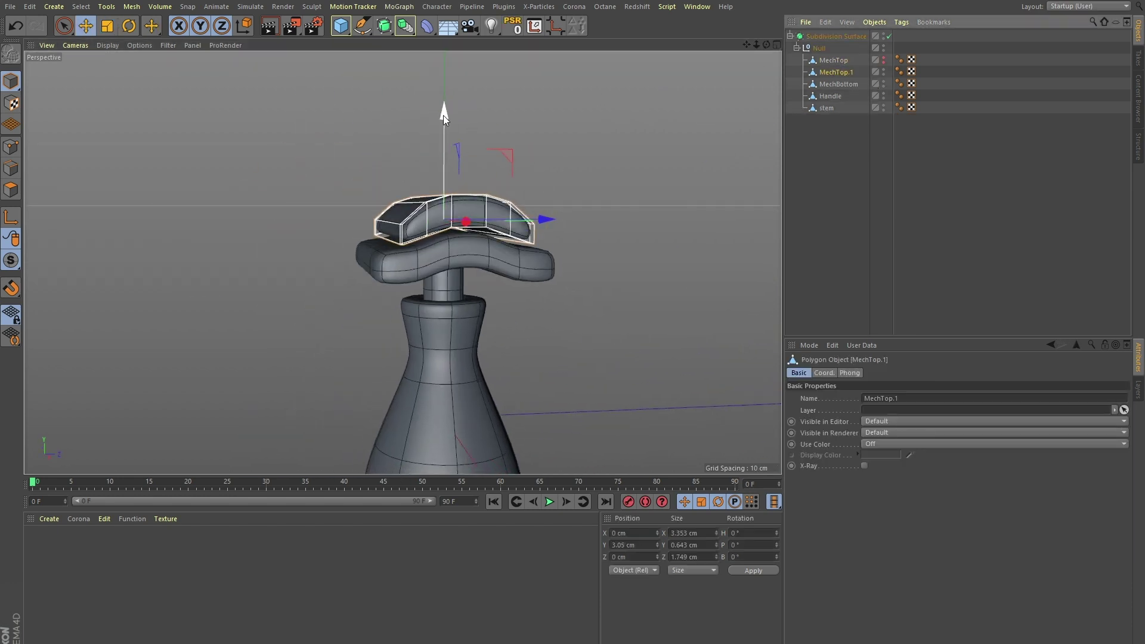
key(t)
drag(445, 114, 448, 180)
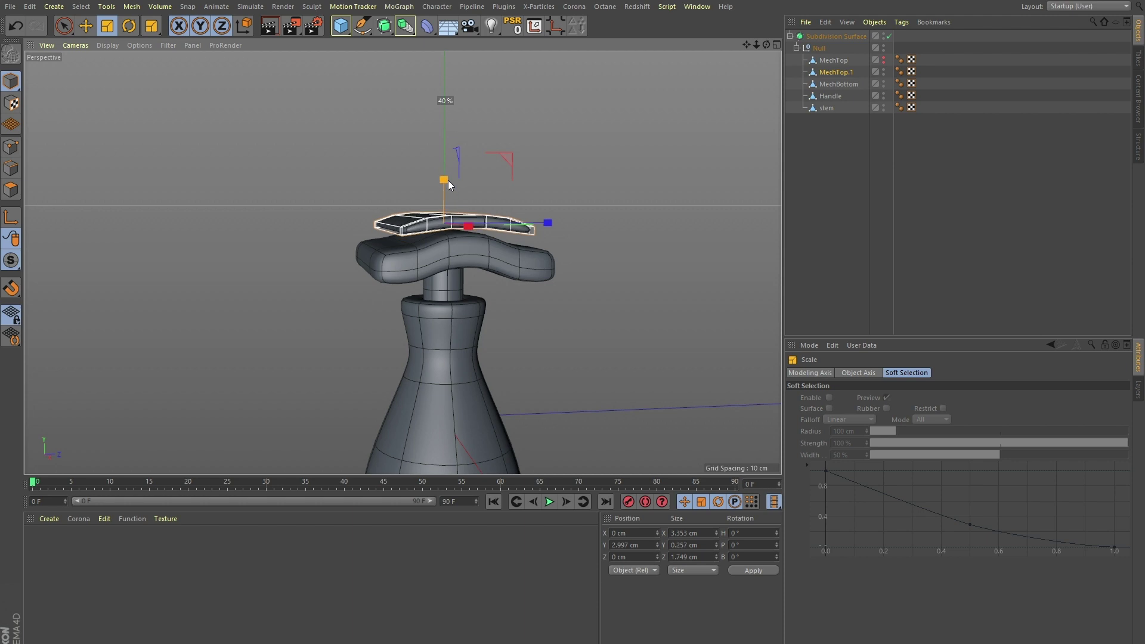
key(e)
mouse_move(613, 257)
alt+mouse_down()
mouse_move(398, 158)
mouse_move(489, 228)
alt+mouse_up()
Lengthen MechTop.1 along Z to 2.114 cm and make MechTop visible again
drag(169, 231, 180, 230)
mouse_move(605, 165)
alt+mouse_down()
mouse_move(333, 263)
mouse_move(380, 99)
mouse_move(388, 275)
mouse_move(121, 267)
alt+mouse_up()
click(121, 266)
click(883, 60)
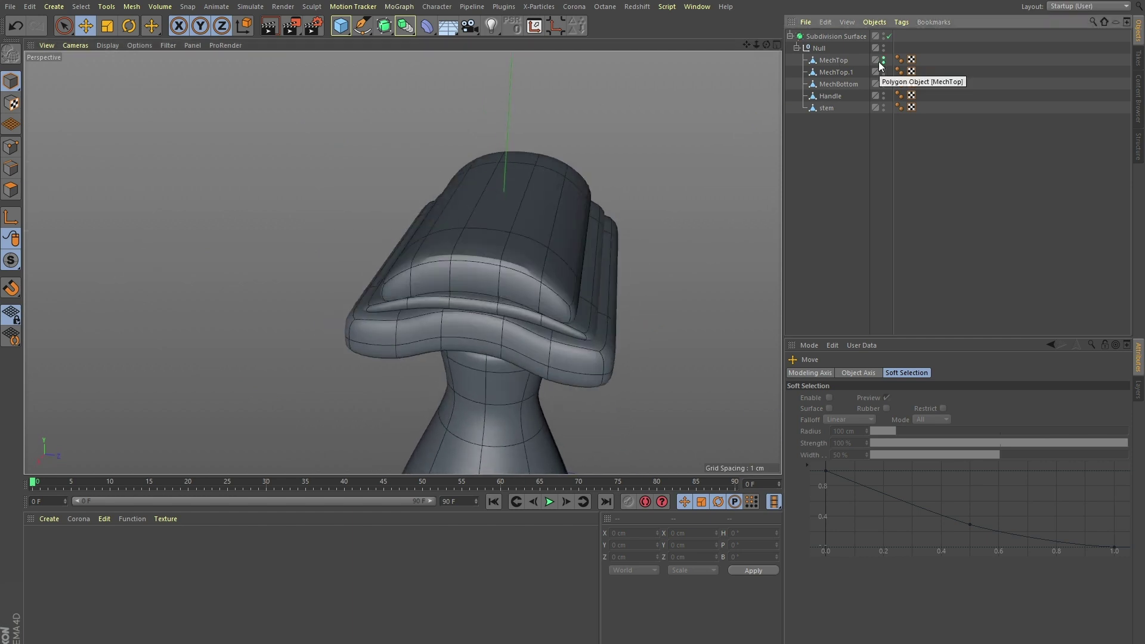
click(833, 61)
mouse_move(426, 248)
alt+mouse_down()
mouse_move(363, 220)
mouse_move(392, 211)
alt+mouse_up()
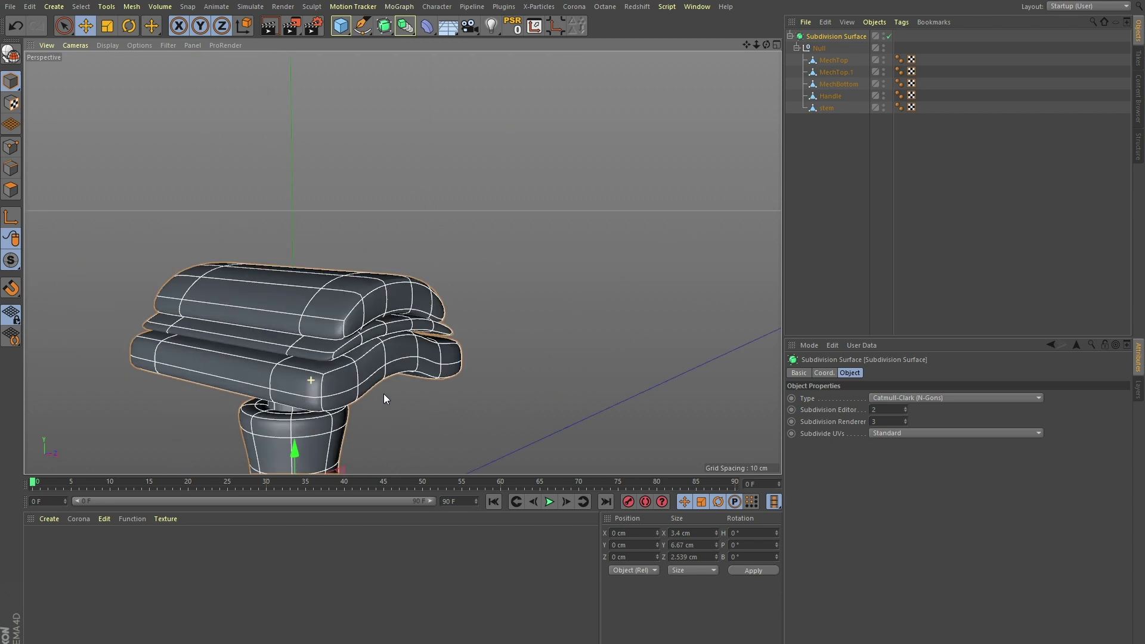
Add a loop cut near the end of MechTop.1
click(836, 71)
scroll(521, 377, up, 3)
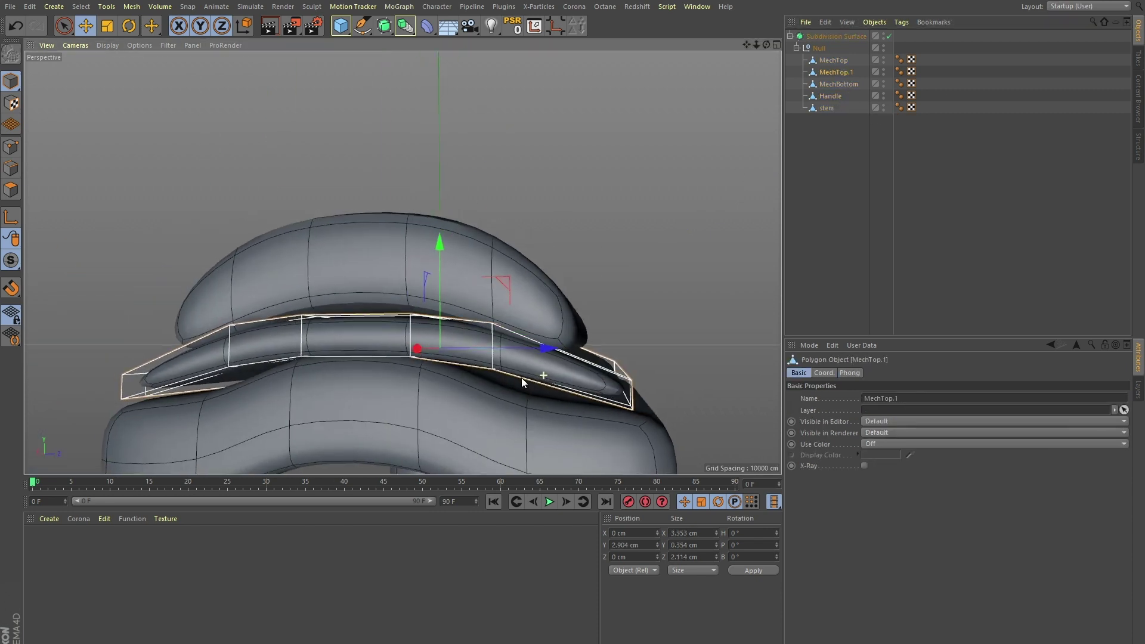
key(k)
key(l)
click(154, 371)
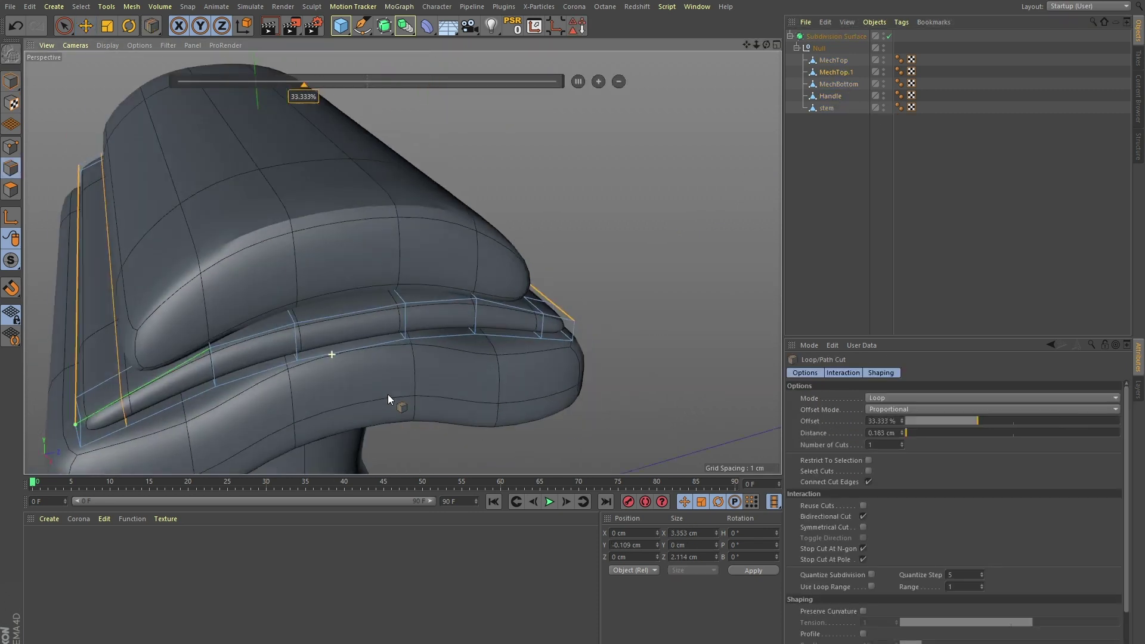
Shrink an edge ring on MechTop.1 slightly
key(u)
key(b)
click(647, 343)
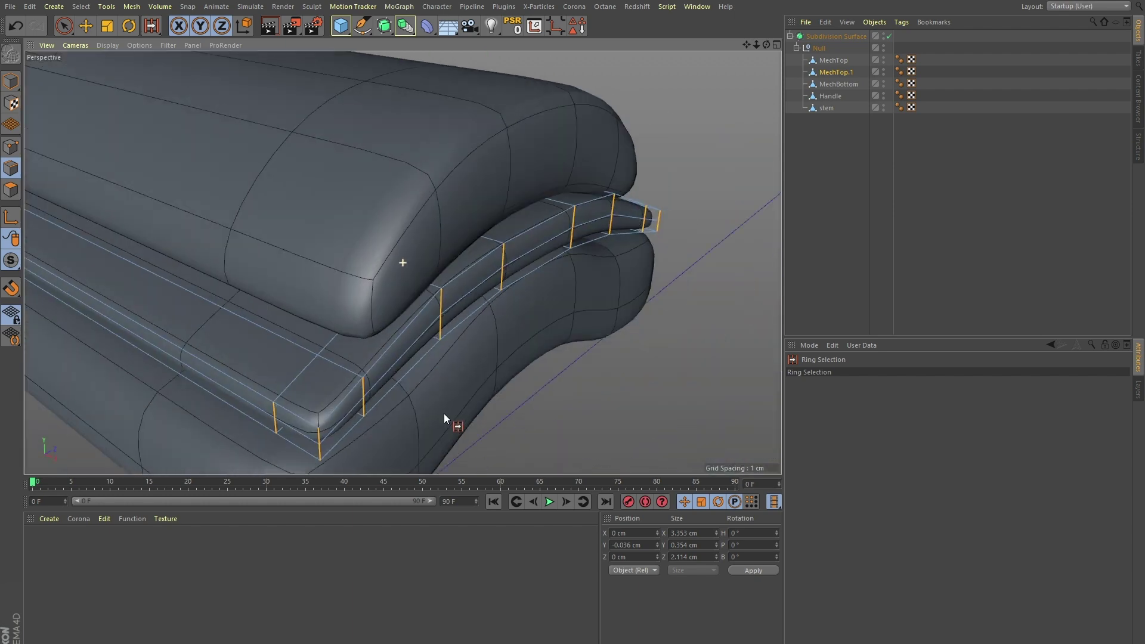
scroll(444, 413, down, 3)
mouse_move(439, 371)
alt+mouse_down()
mouse_move(562, 370)
mouse_move(479, 339)
mouse_move(447, 361)
mouse_move(530, 308)
mouse_move(351, 210)
mouse_move(313, 213)
mouse_move(314, 202)
alt+mouse_up()
key(e)
key(t)
scroll(446, 361, down, 3)
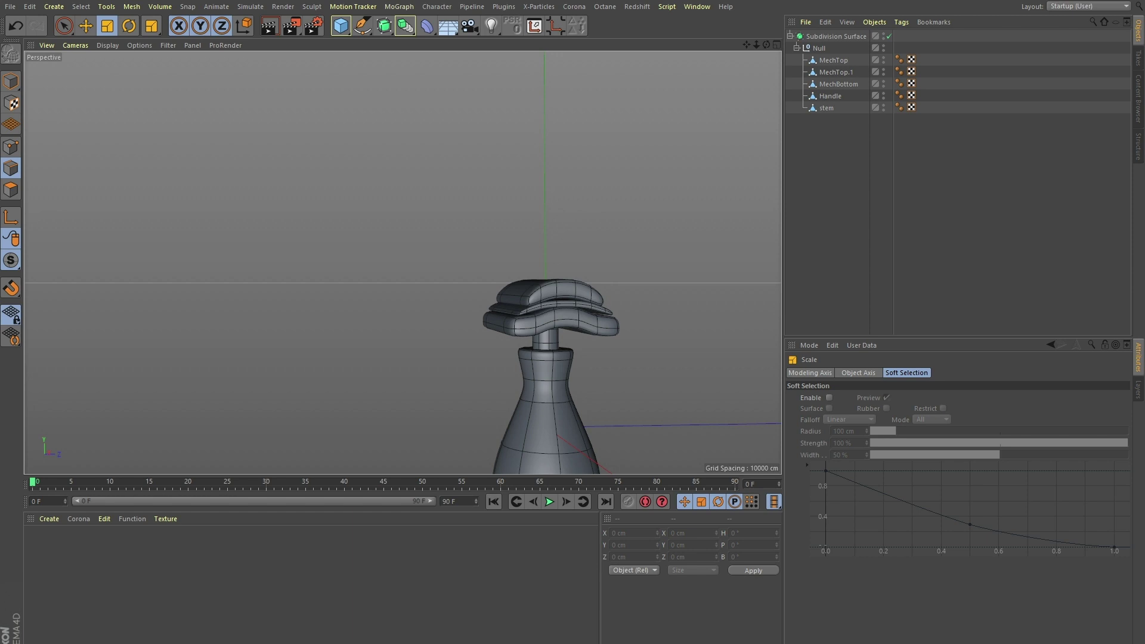
Flatten MechTop by scaling it down in Y, then inspect the stacked pads
alt+drag(507, 320, 768, 320)
click(838, 60)
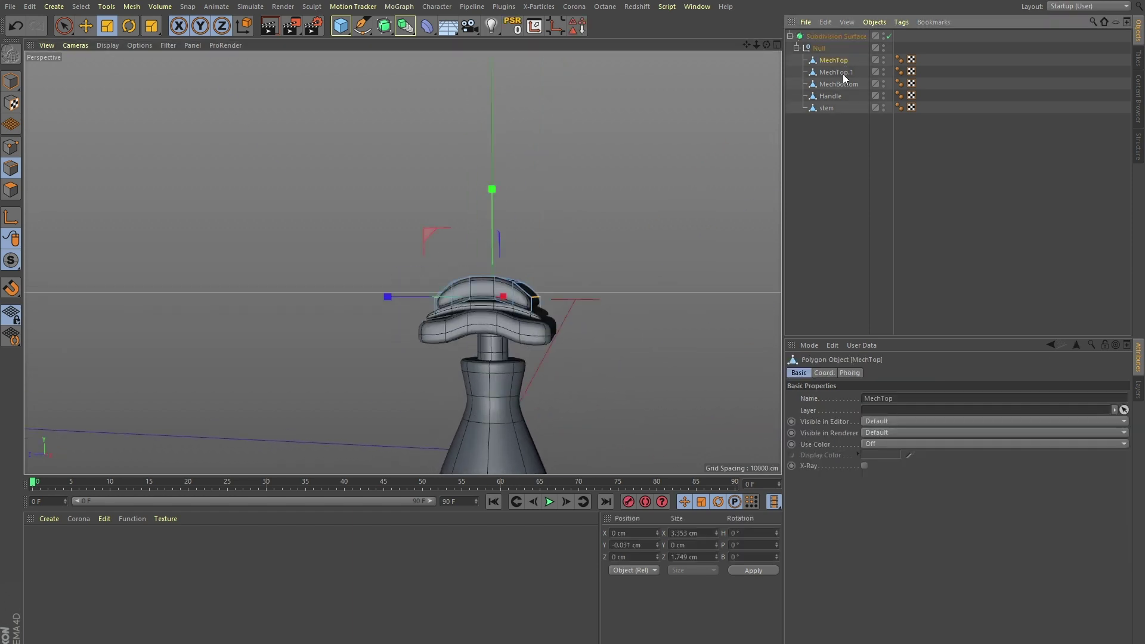
drag(492, 189, 490, 212)
scroll(608, 295, up, 5)
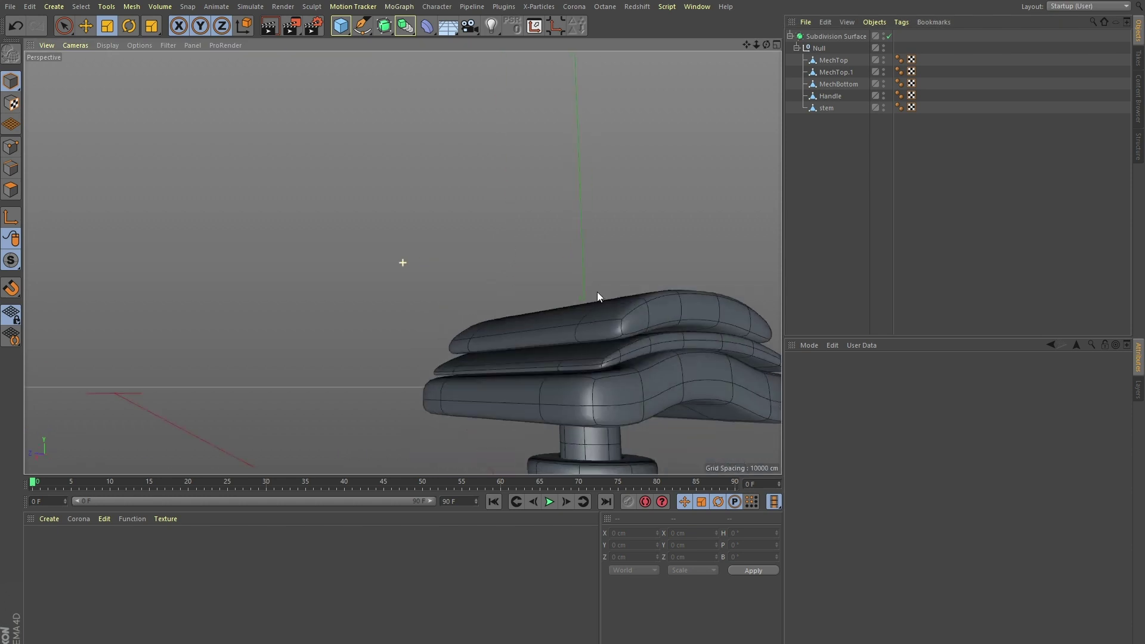
scroll(555, 298, down, 1)
click(483, 352)
key(e)
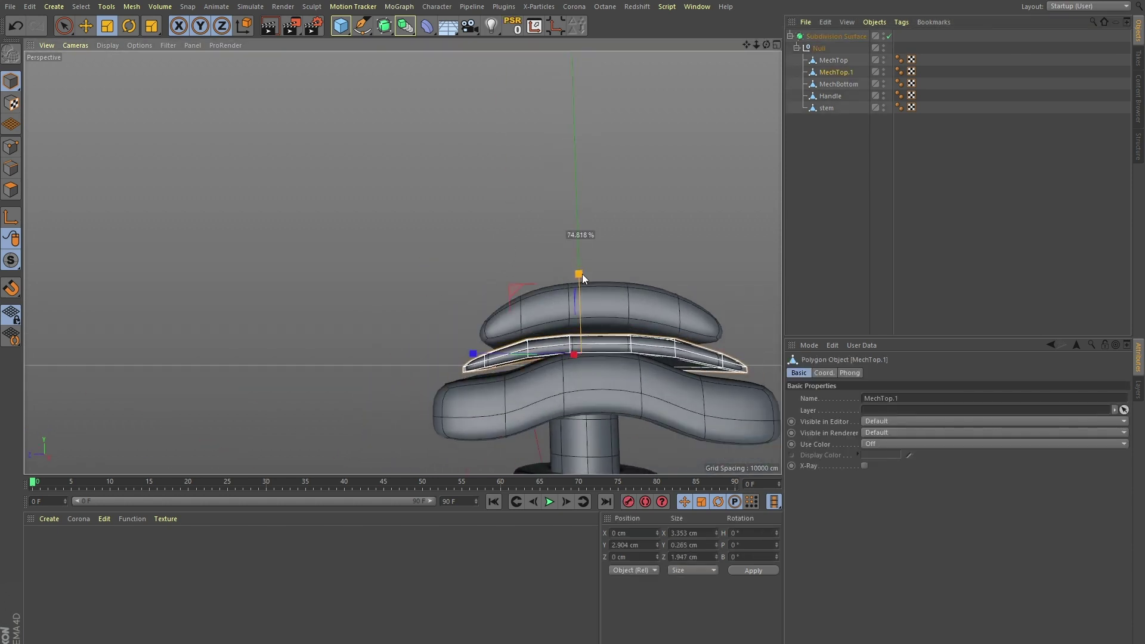
mouse_move(641, 270)
alt+mouse_down()
mouse_move(596, 275)
mouse_move(571, 369)
alt+mouse_up()
click(588, 306)
scroll(571, 369, down, 3)
Select an edge ring on MechTop and add a loop cut
click(833, 60)
click(11, 168)
key(u)
key(b)
click(630, 367)
key(k)
key(l)
Scale MechBottom to refine the lower pad
alt+drag(714, 383, 462, 382)
click(462, 382)
alt+drag(627, 292, 538, 301)
key(t)
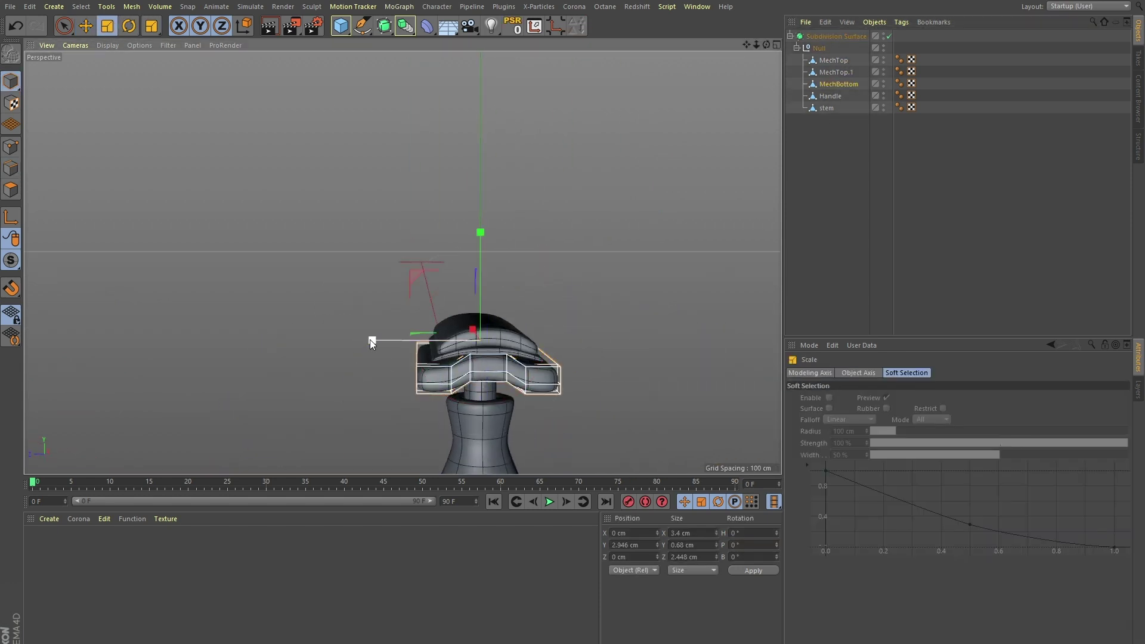
mouse_move(439, 332)
alt+mouse_down()
mouse_move(493, 410)
mouse_move(440, 276)
mouse_move(429, 358)
mouse_move(349, 293)
alt+mouse_up()
click(479, 284)
Raise MechTop.1's top edge loop slightly
scroll(541, 201, up, 5)
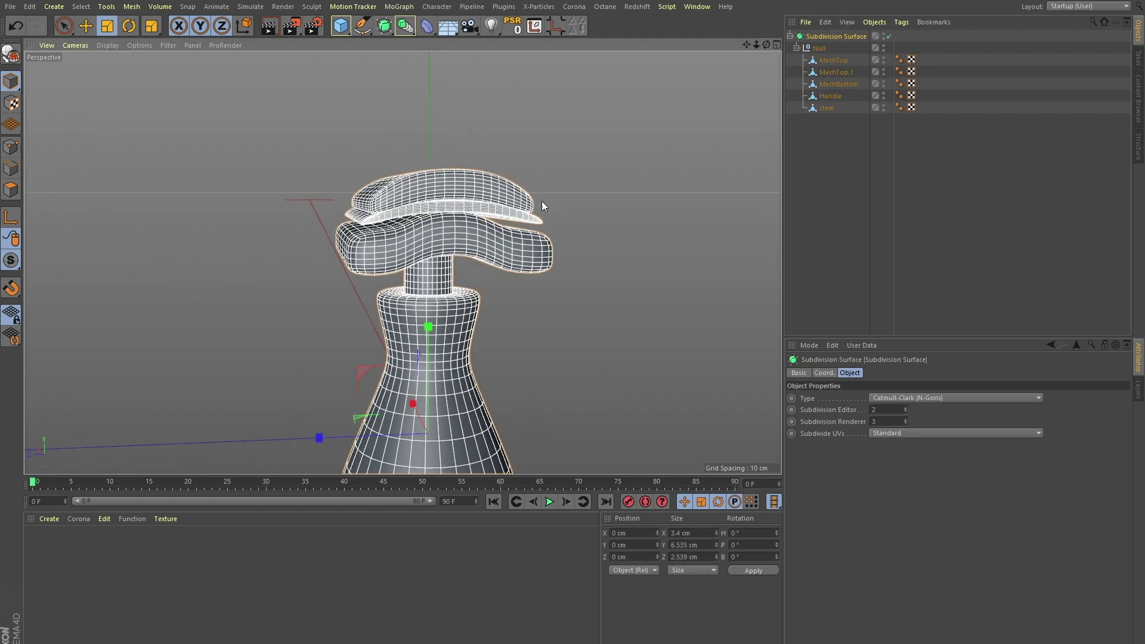
click(445, 191)
scroll(418, 239, up, 3)
click(395, 237)
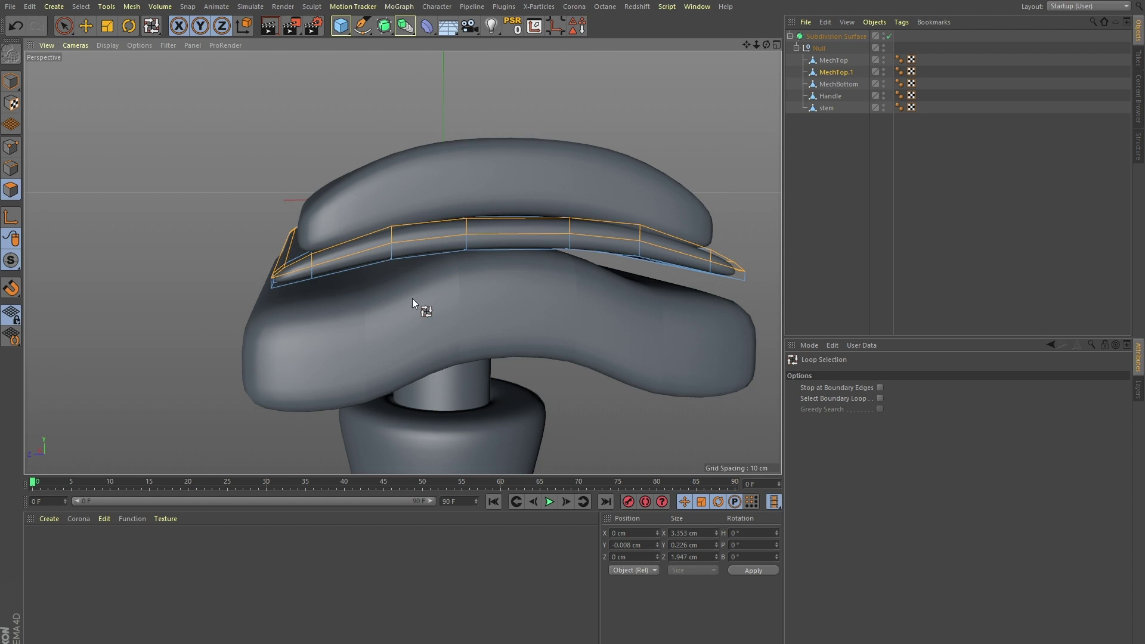
key(e)
drag(446, 118, 446, 107)
click(836, 72)
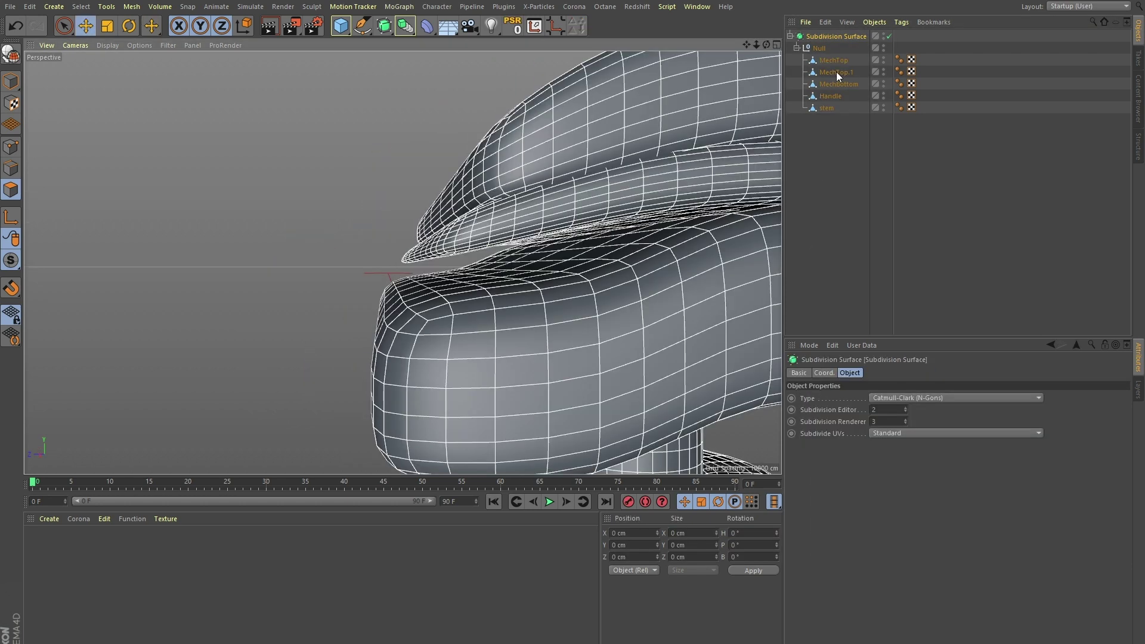
Scale MechTop.1's tip edges to about 111%, tapering the pad's ends
mouse_move(398, 270)
alt+mouse_down()
mouse_move(482, 242)
mouse_move(223, 260)
alt+mouse_up()
click(482, 239)
scroll(406, 307, up, 3)
key(t)
mouse_move(407, 308)
alt+mouse_down()
mouse_move(325, 208)
mouse_move(313, 210)
mouse_move(324, 223)
mouse_move(378, 225)
alt+mouse_up()
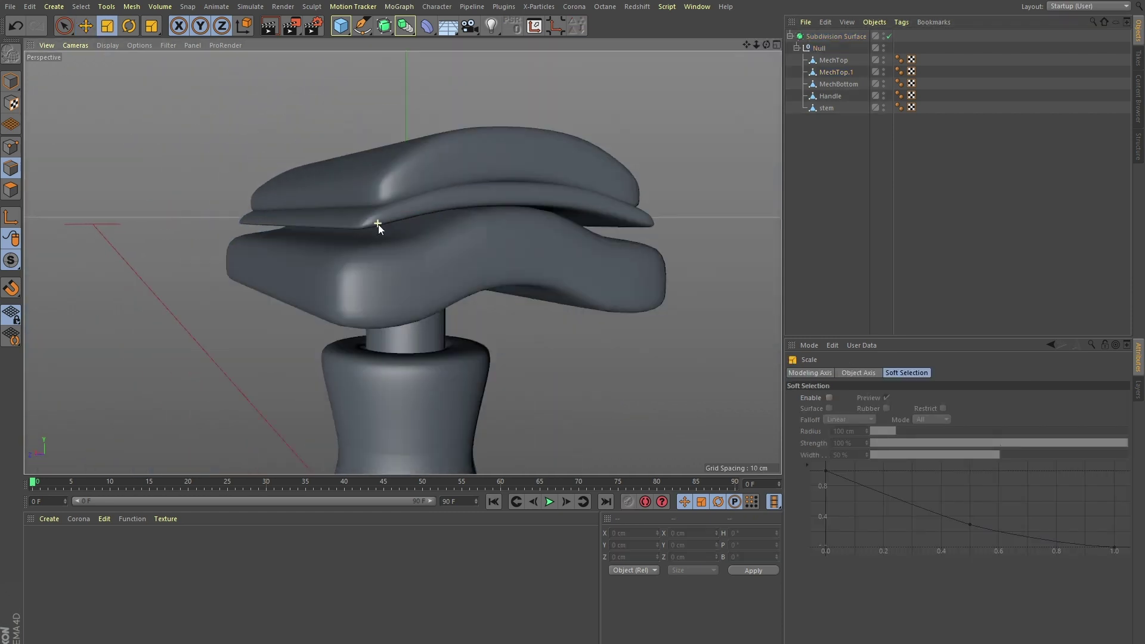
scroll(378, 261, up, 3)
scroll(378, 261, down, 5)
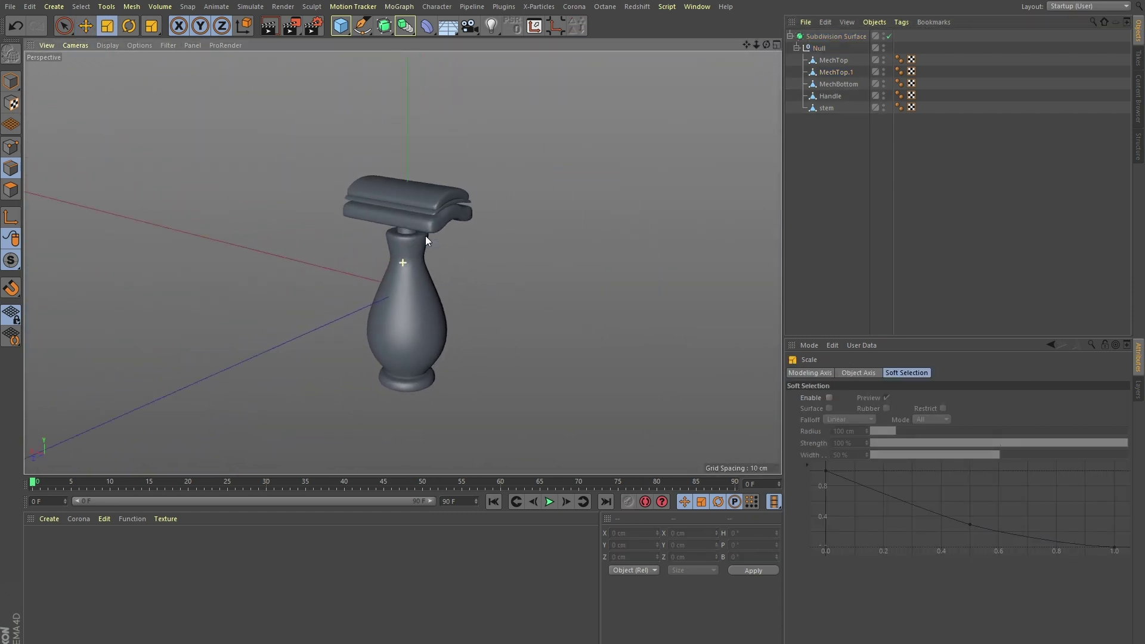